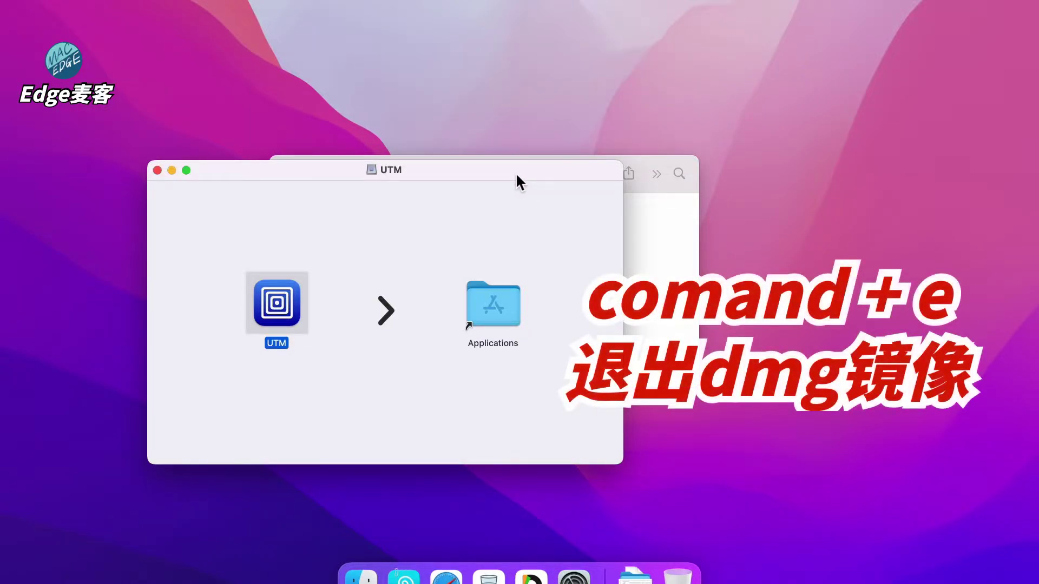
Eject the UTM disk image, launch UTM via Spotlight and move its window left
{"action": "key", "text": "super+e"}
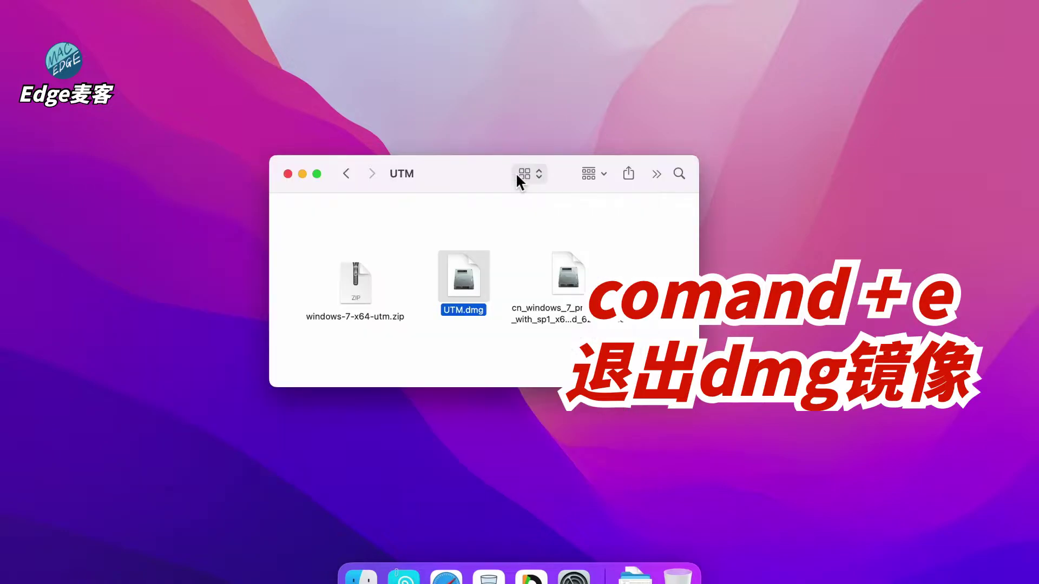
{"action": "left_click", "coordinate": [475, 105]}
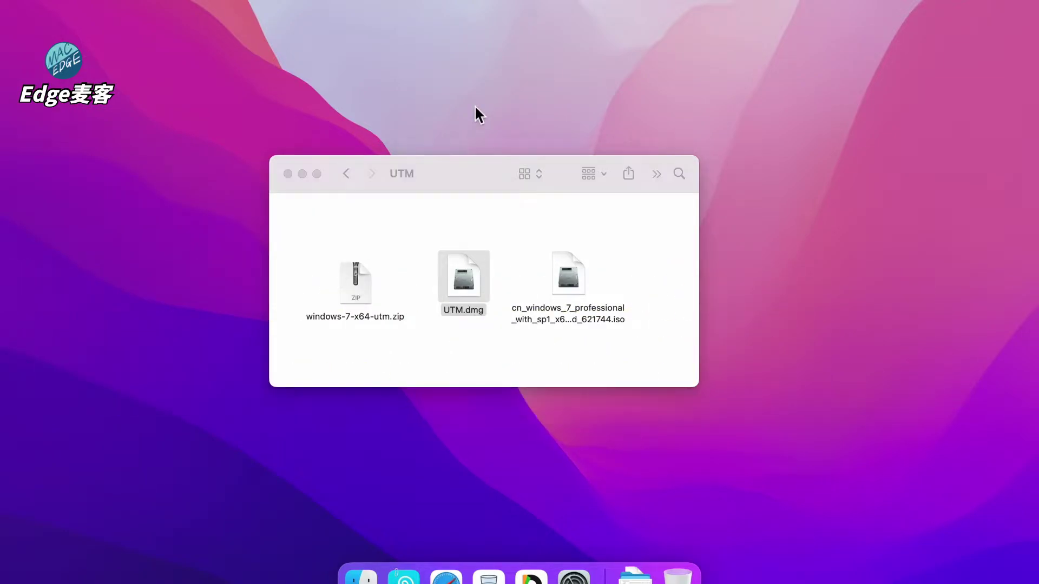
{"action": "key", "text": "super+space"}
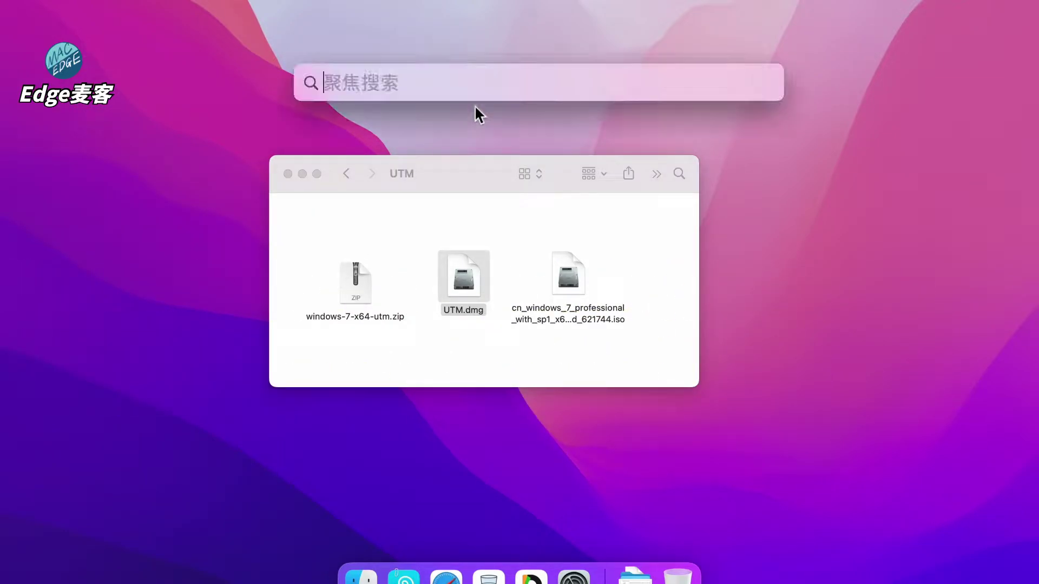
{"action": "type", "text": "utm"}
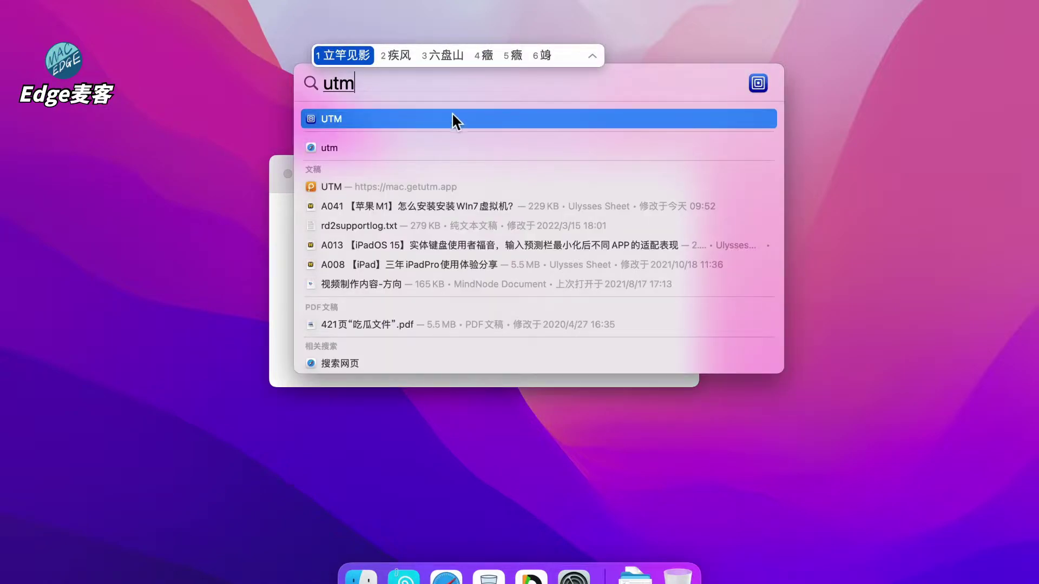
{"action": "left_click", "coordinate": [438, 123]}
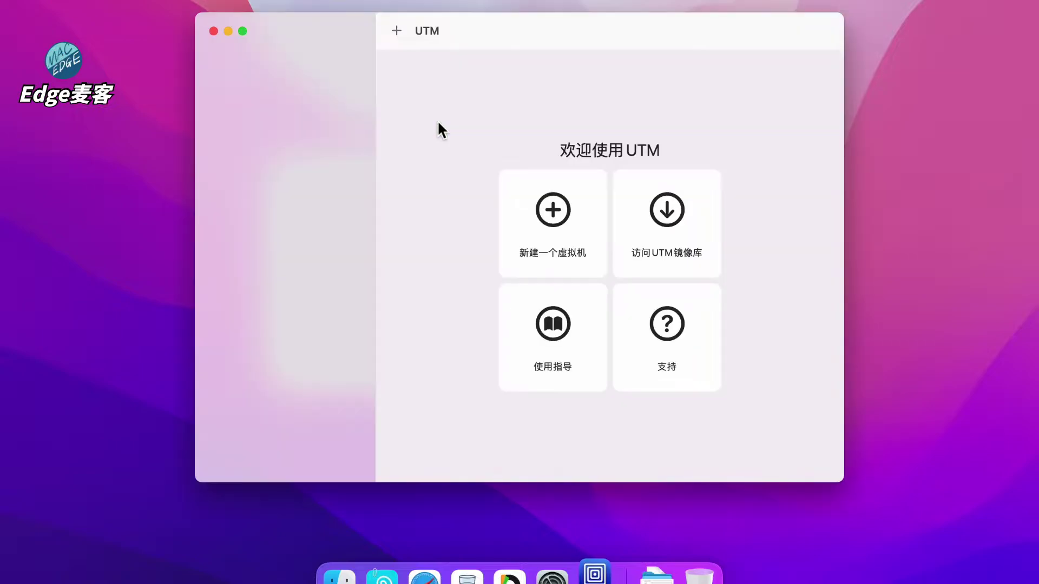
{"action": "left_click_drag", "start_coordinate": [489, 46], "coordinate": [381, 61]}
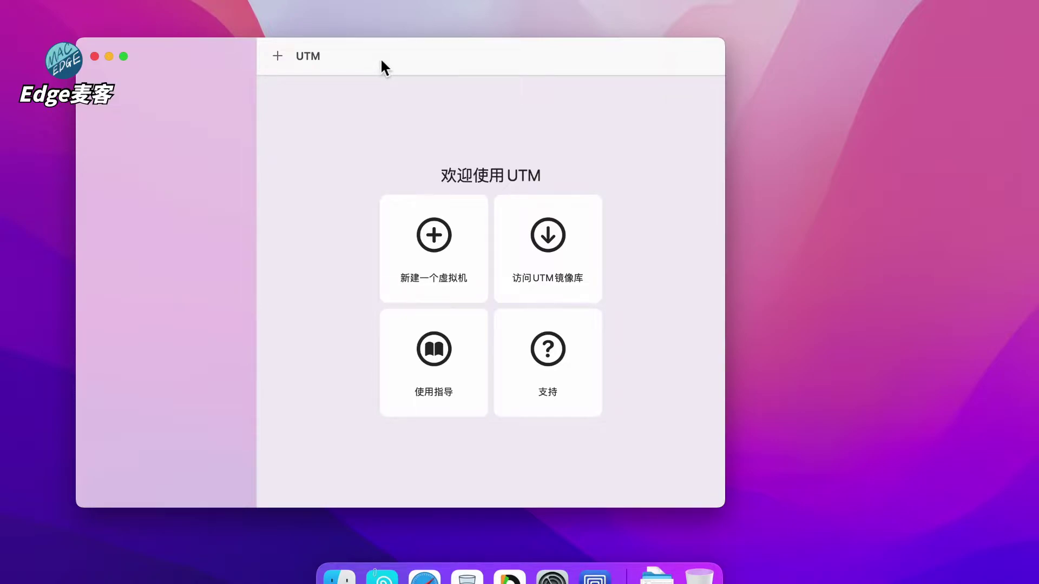
Extract windows-7-x64-utm.zip and open the resulting Windows 7.utm in UTM
{"action": "left_click", "coordinate": [311, 287]}
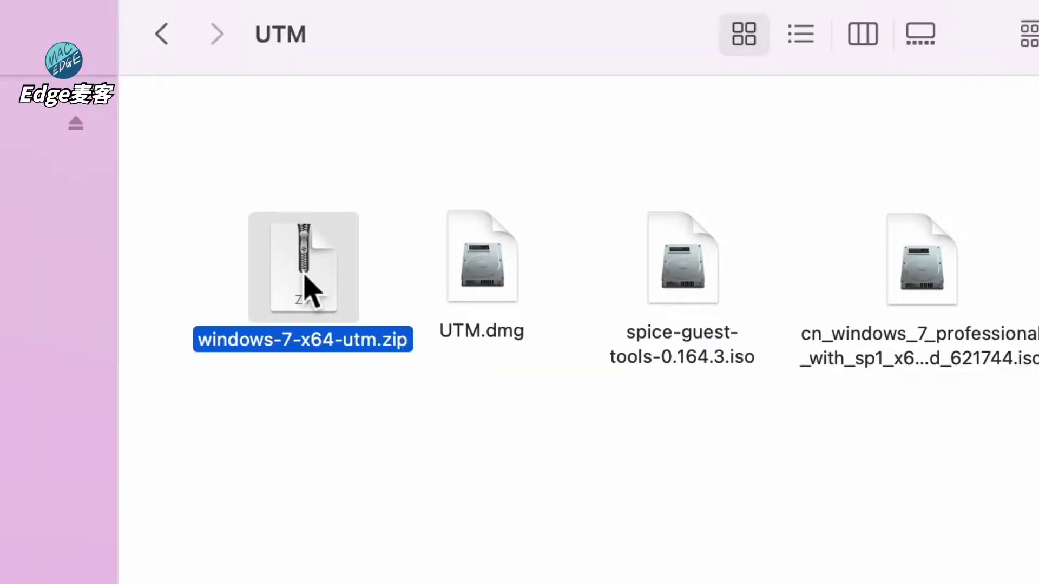
{"action": "double_click", "coordinate": [306, 279]}
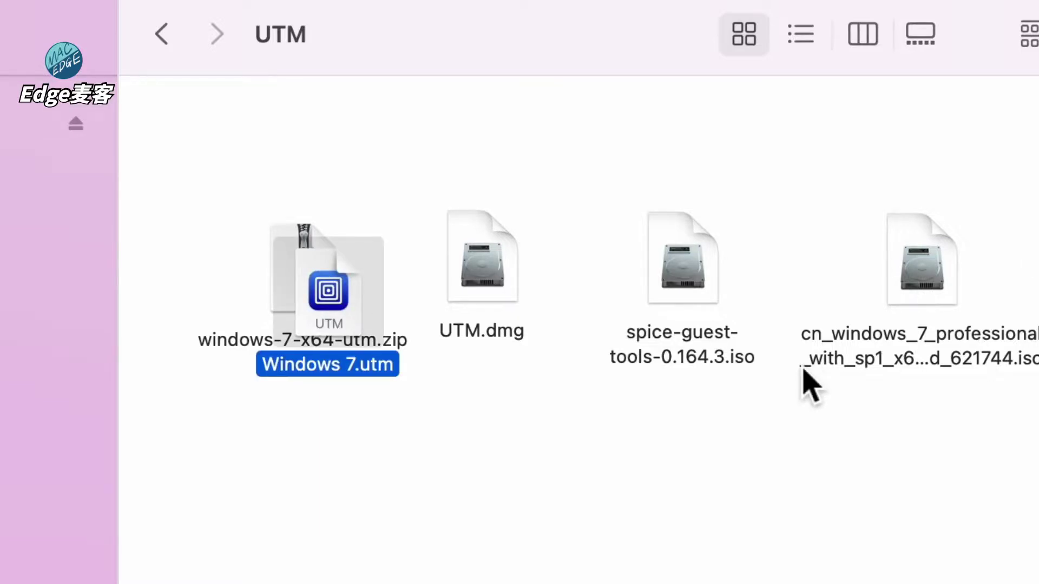
{"action": "left_click_drag", "start_coordinate": [346, 292], "coordinate": [378, 462]}
{"action": "left_click", "coordinate": [482, 468]}
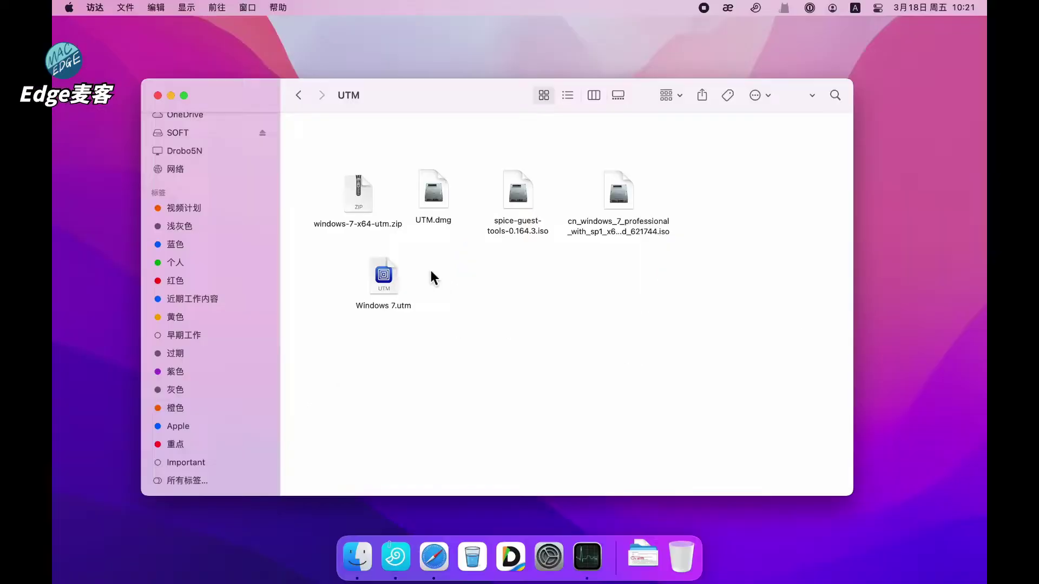
{"action": "double_click", "coordinate": [387, 275]}
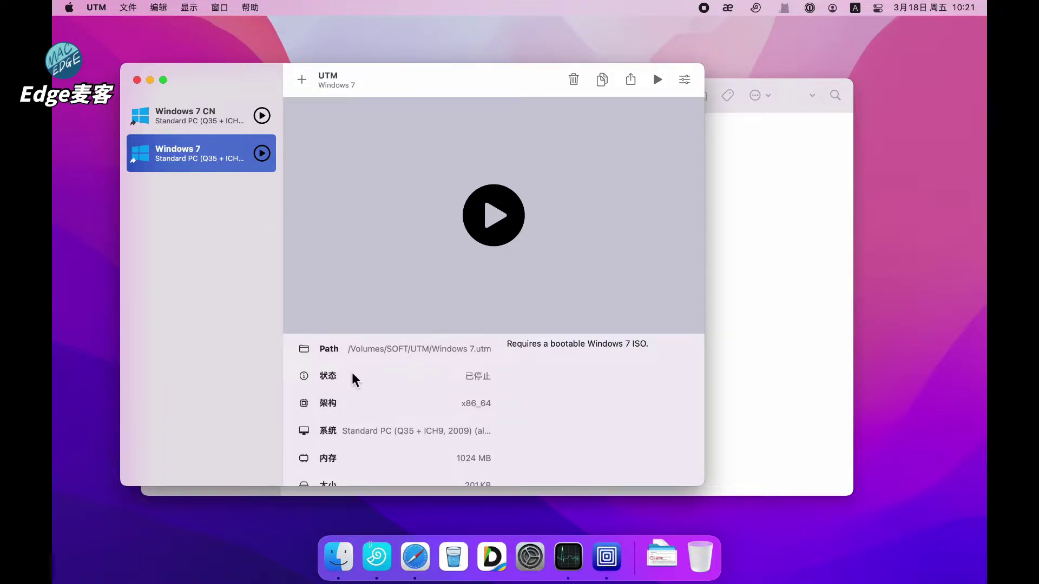
Attach the cn_windows_7_professional ISO to the Windows 7 VM's CD/DVD drive
{"action": "scroll", "coordinate": [352, 373], "scroll_direction": "down", "scroll_amount": 3}
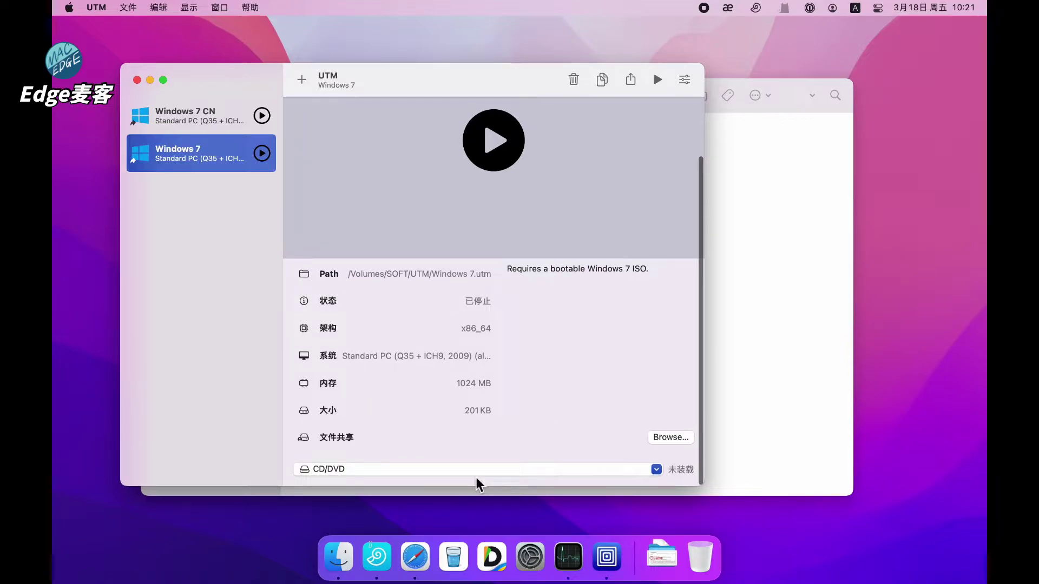
{"action": "left_click", "coordinate": [450, 470]}
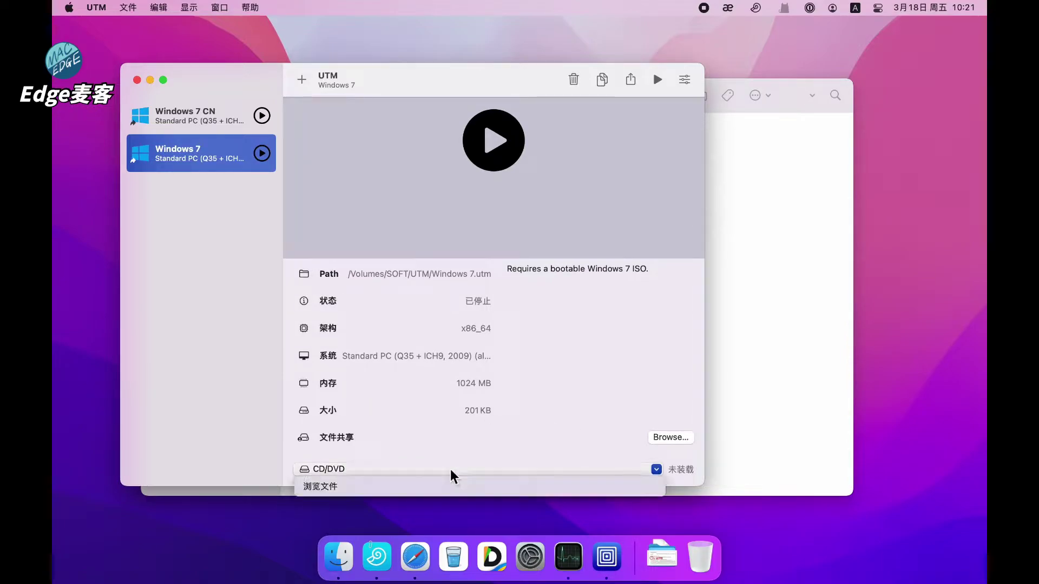
{"action": "left_click", "coordinate": [376, 486]}
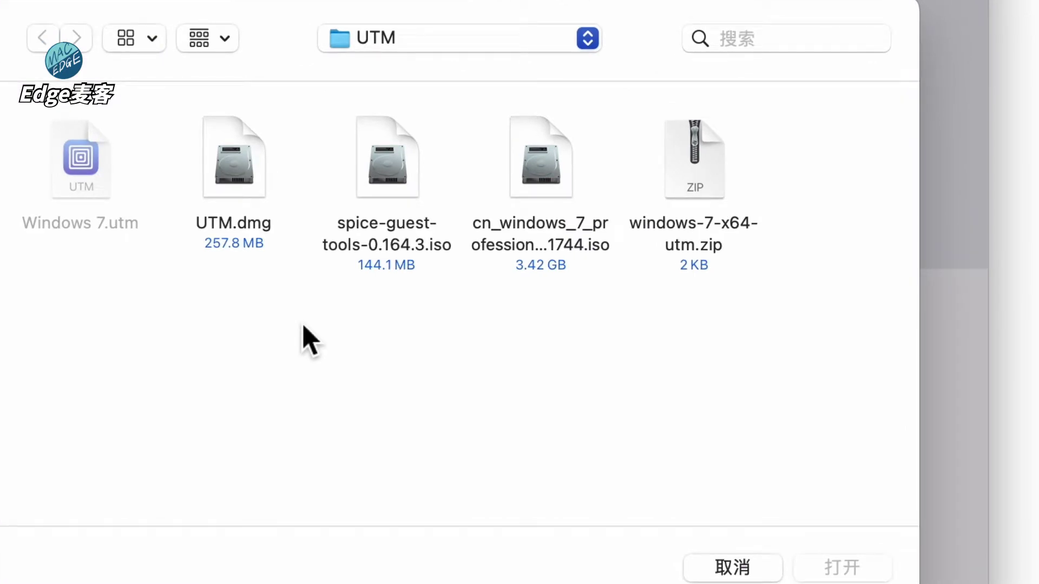
{"action": "left_click", "coordinate": [541, 181]}
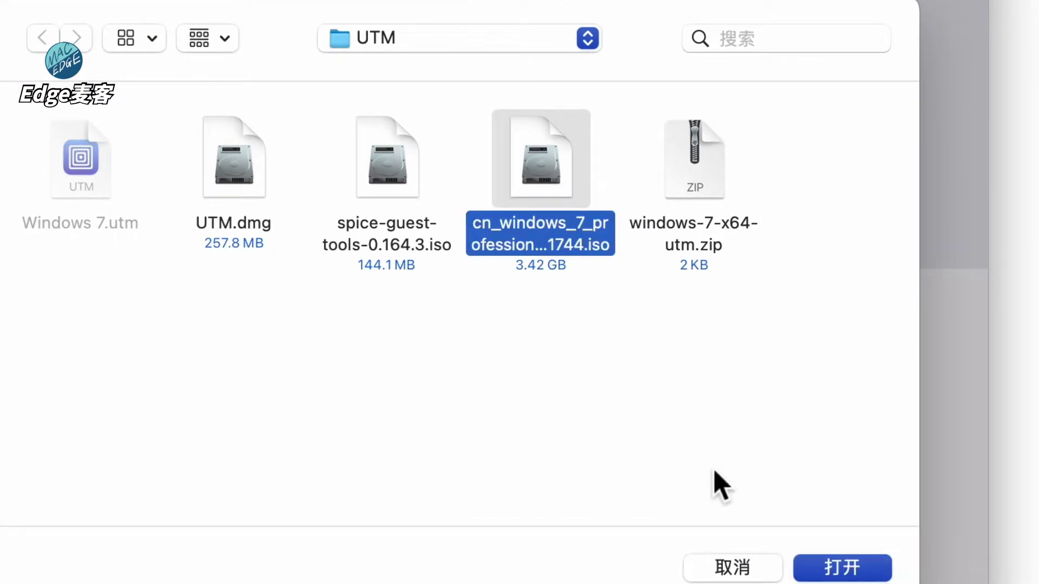
{"action": "left_click", "coordinate": [810, 568]}
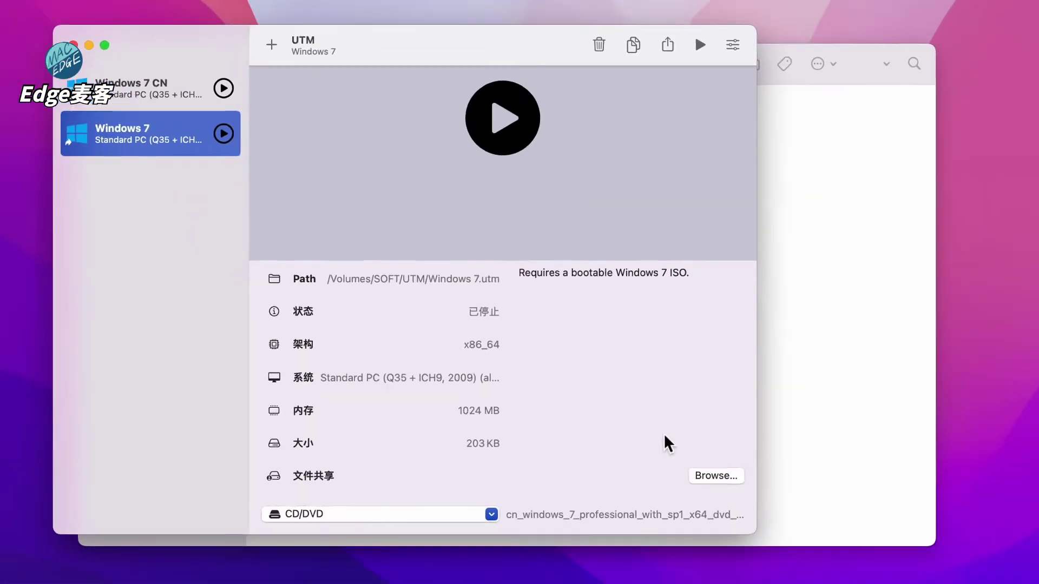
{"action": "scroll", "coordinate": [628, 403], "scroll_direction": "up", "scroll_amount": 3}
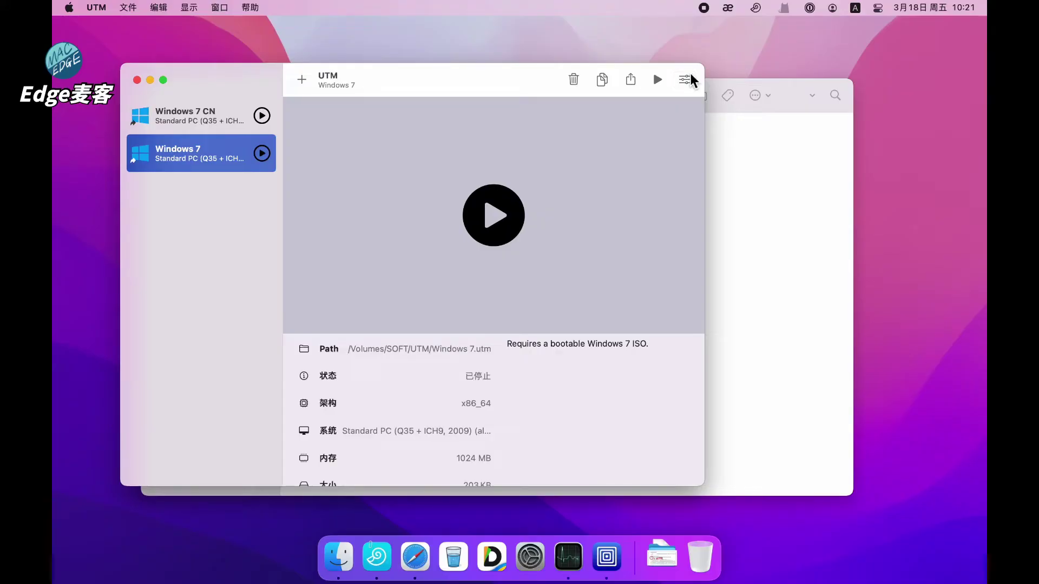
Set the Windows 7 VM's System memory to 4096 MB and CPU cores to 2, then save
{"action": "left_click", "coordinate": [823, 172]}
{"action": "left_click", "coordinate": [190, 175]}
{"action": "left_click", "coordinate": [190, 160]}
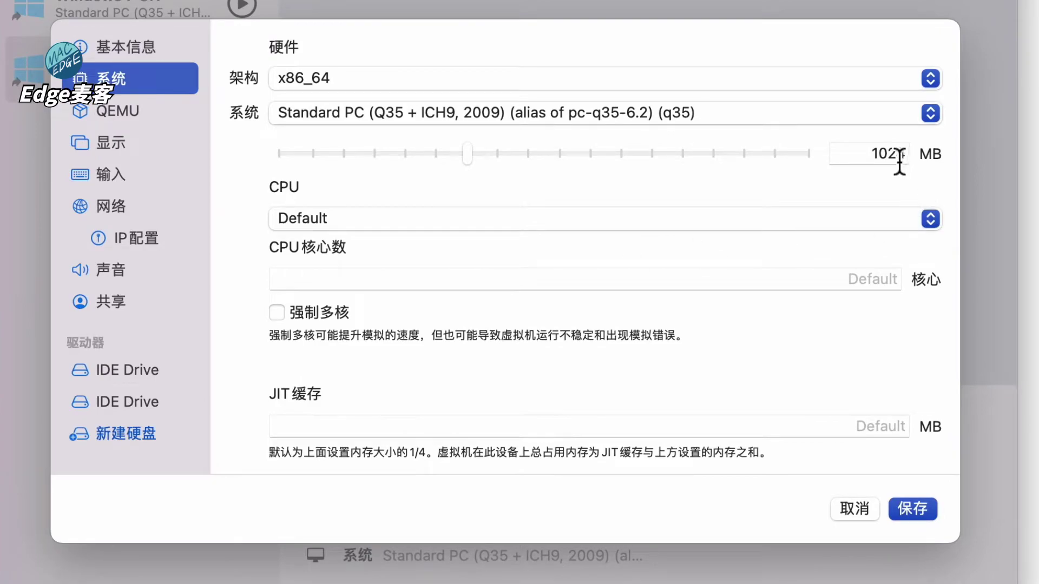
{"action": "double_click", "coordinate": [900, 157]}
{"action": "type", "text": "4096"}
{"action": "key", "text": "Return"}
{"action": "left_click", "coordinate": [862, 287]}
{"action": "type", "text": "2"}
{"action": "key", "text": "Return"}
{"action": "left_click", "coordinate": [912, 508]}
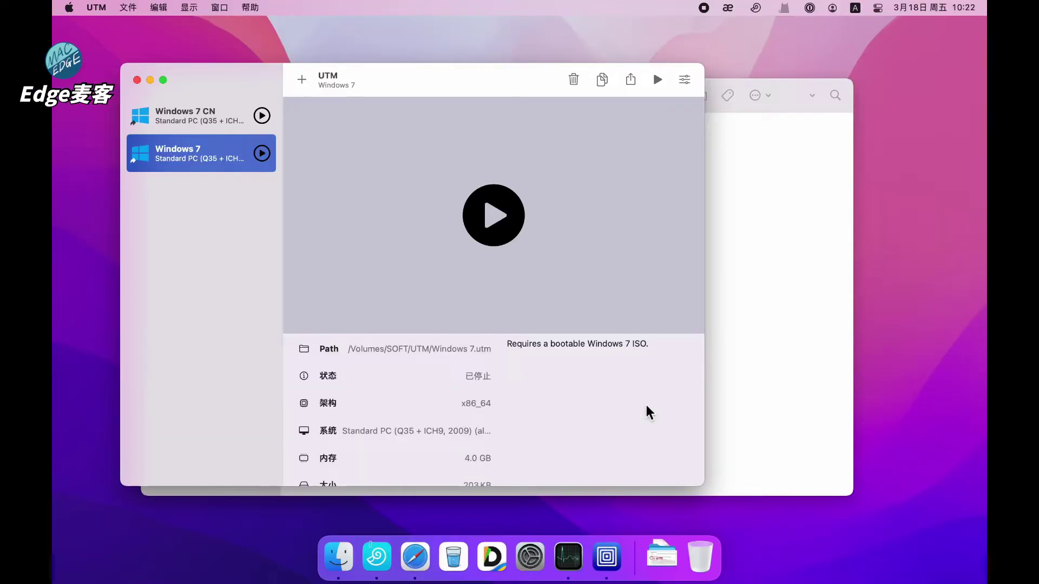
Start the Windows 7 VM and boot it from the installation CD
{"action": "left_click", "coordinate": [497, 209]}
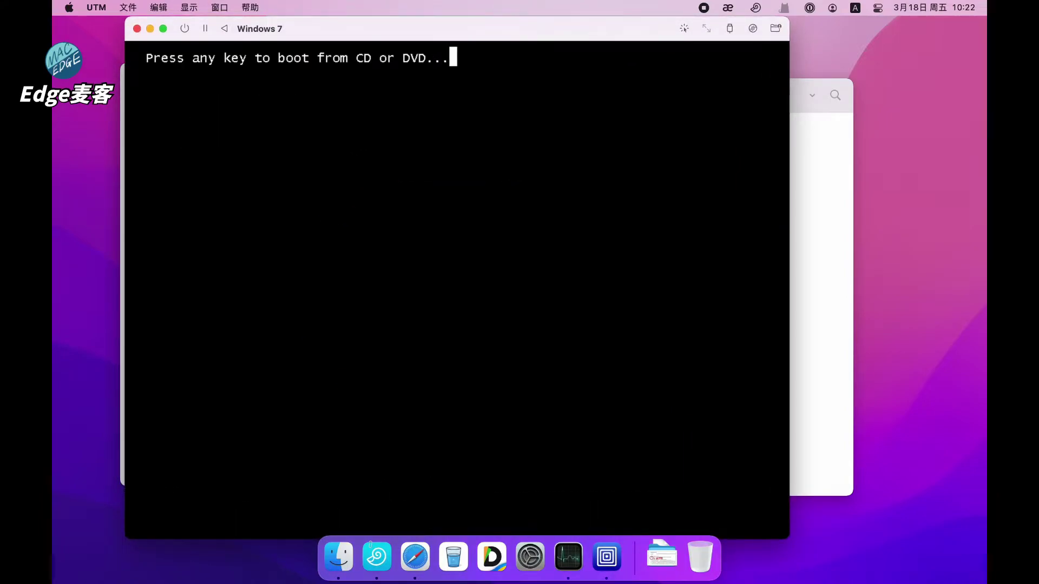
{"action": "key", "text": "Return"}
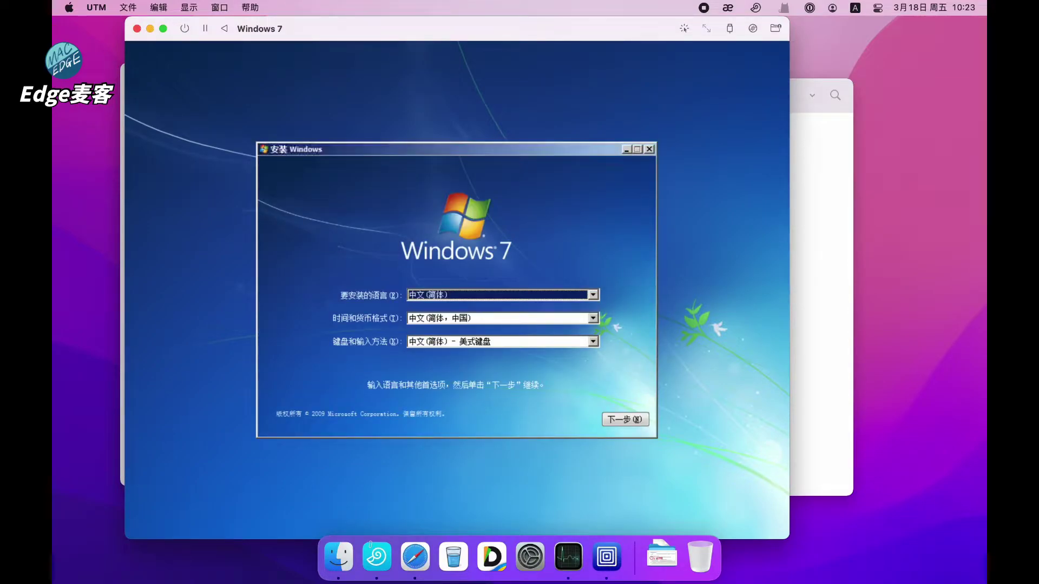
Accept language and license, choose custom install, and install onto the 20 GB unallocated disk
{"action": "left_click", "coordinate": [481, 336]}
{"action": "left_click", "coordinate": [619, 417]}
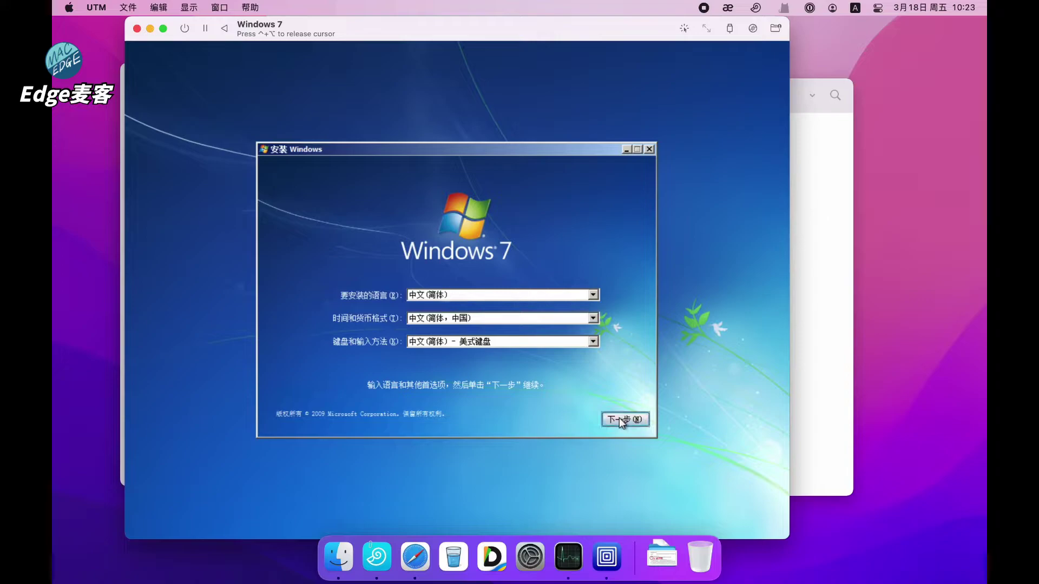
{"action": "left_click", "coordinate": [419, 282]}
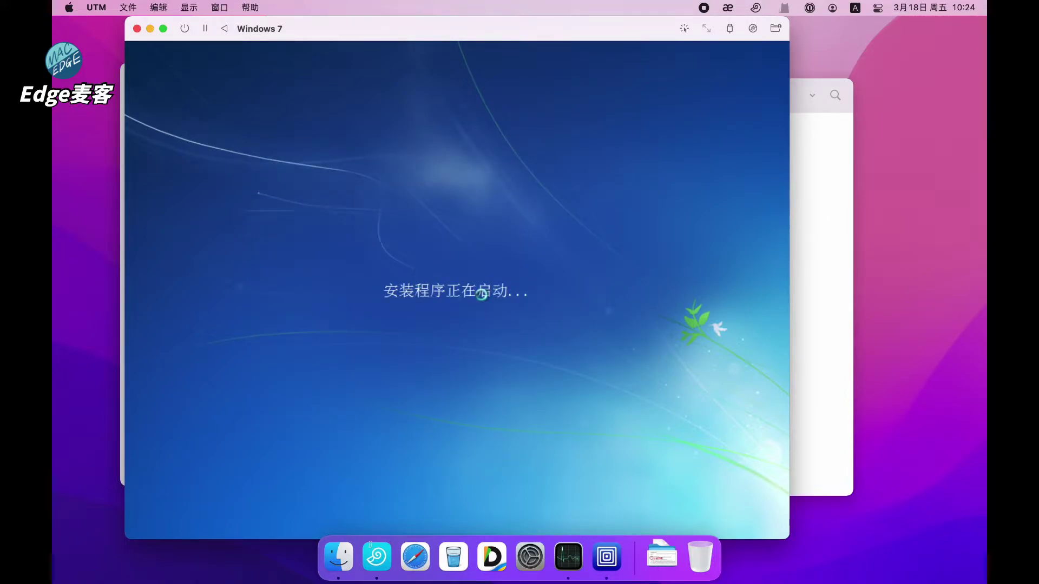
{"action": "left_click", "coordinate": [286, 372]}
{"action": "left_click", "coordinate": [625, 401]}
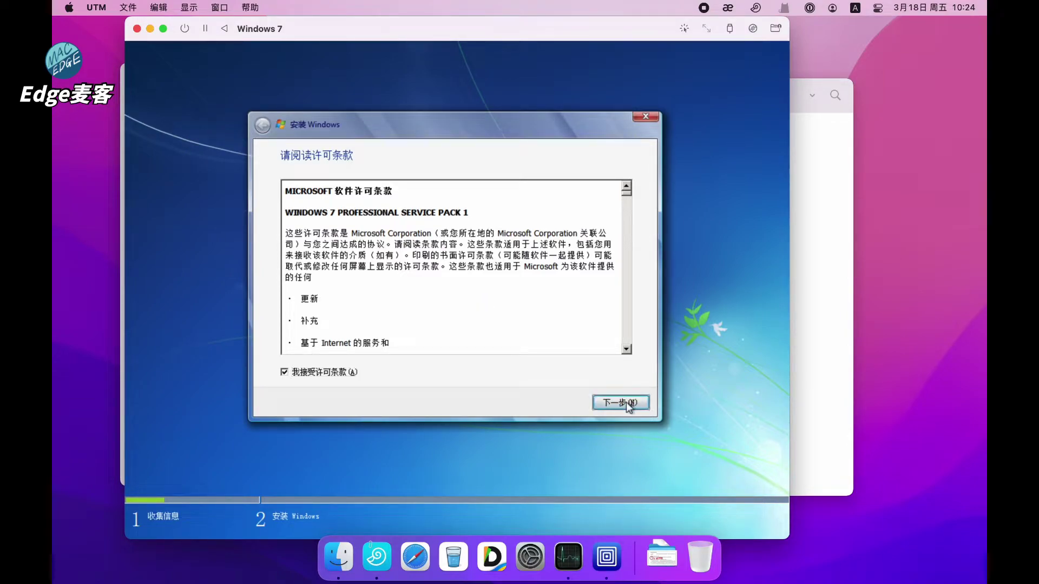
{"action": "left_click", "coordinate": [395, 277]}
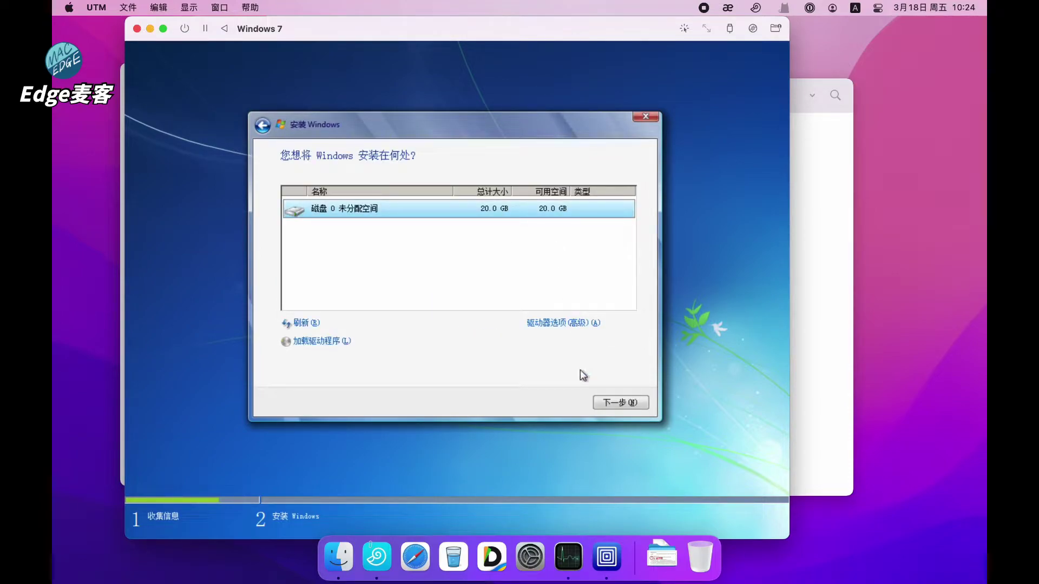
{"action": "left_click", "coordinate": [605, 404]}
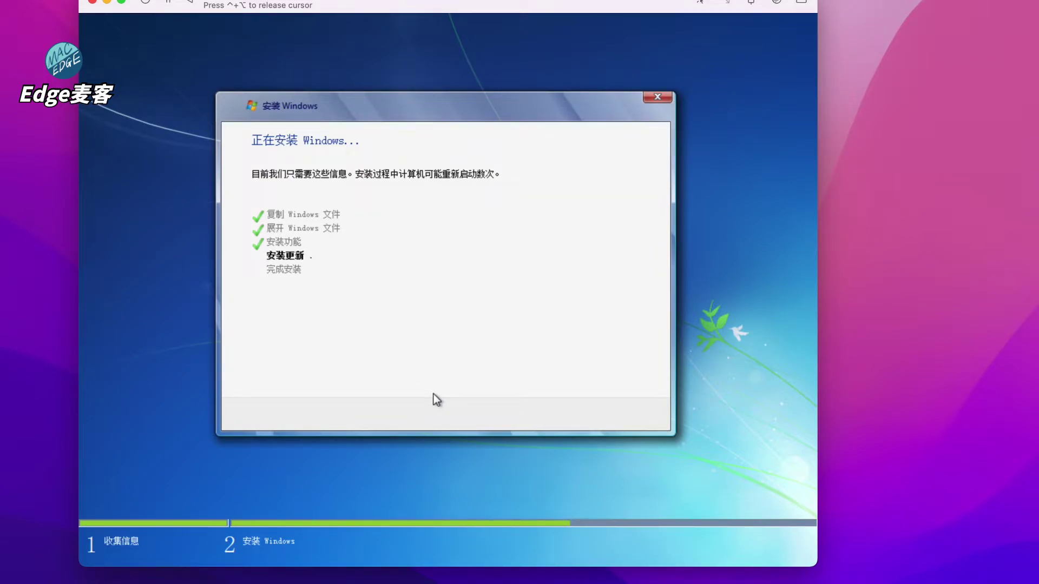
Restart the Windows 7 VM immediately to continue setup
{"action": "left_click", "coordinate": [646, 415]}
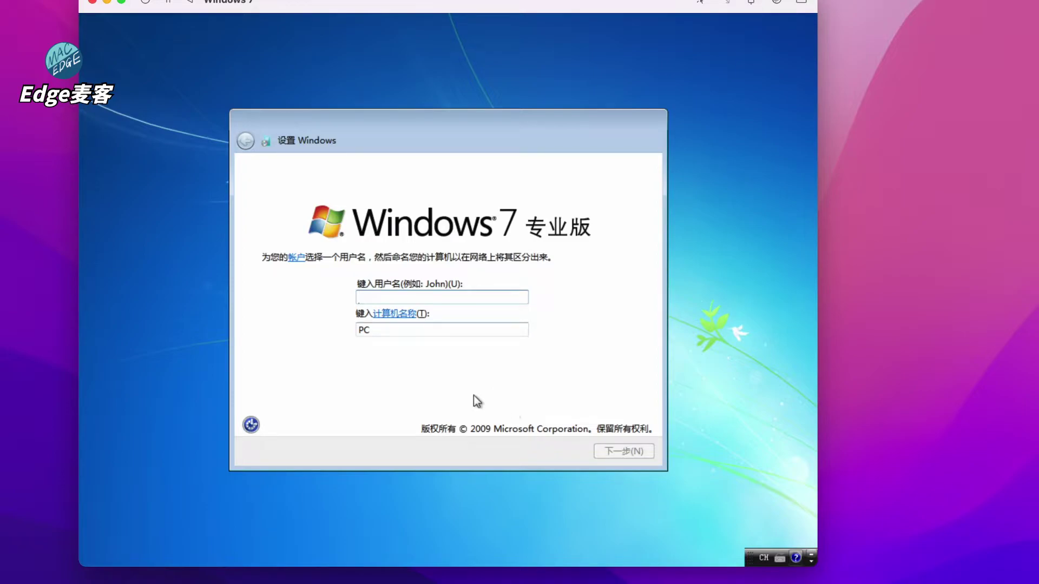
Create the Windows user account with a user name, a password and a password hint
{"action": "type", "text": "Win7CN"}
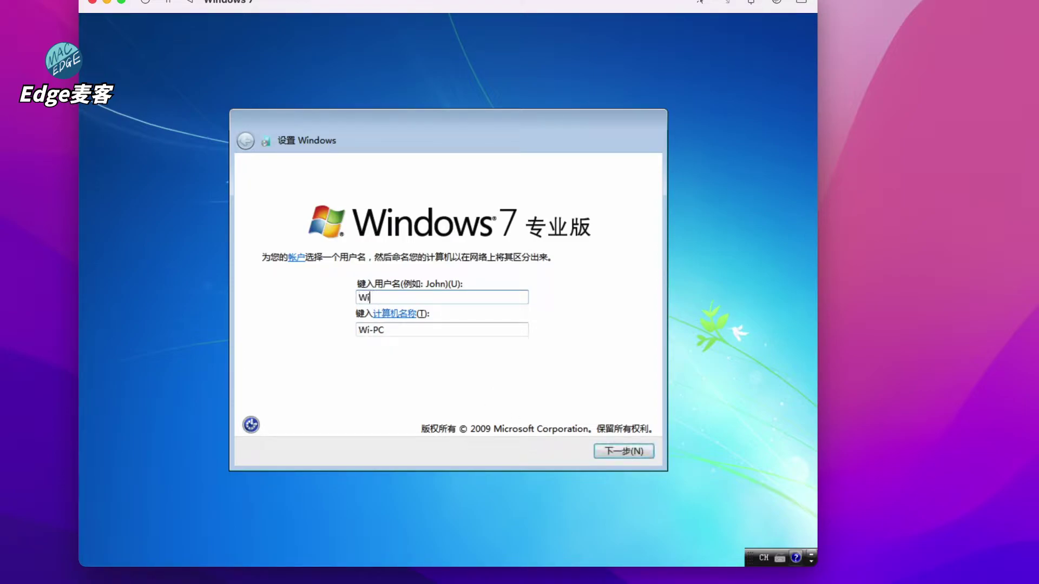
{"action": "key", "text": "BackSpace"}
{"action": "key", "text": "BackSpace"}
{"action": "type", "text": "cc"}
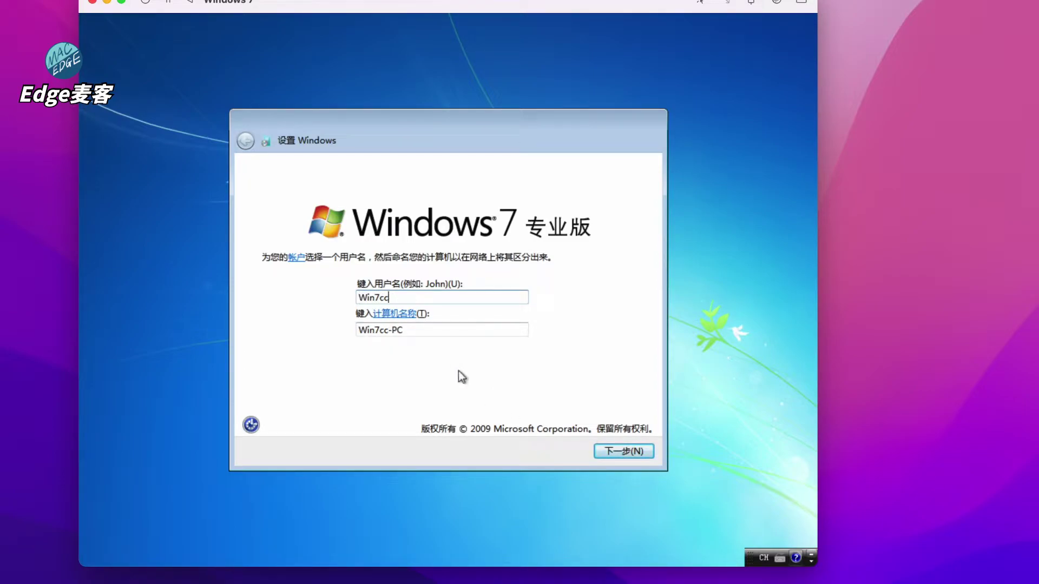
{"action": "left_click", "coordinate": [609, 450]}
{"action": "type", "text": "123456"}
{"action": "key", "text": "Tab"}
{"action": "type", "text": "123456"}
{"action": "left_click", "coordinate": [290, 331]}
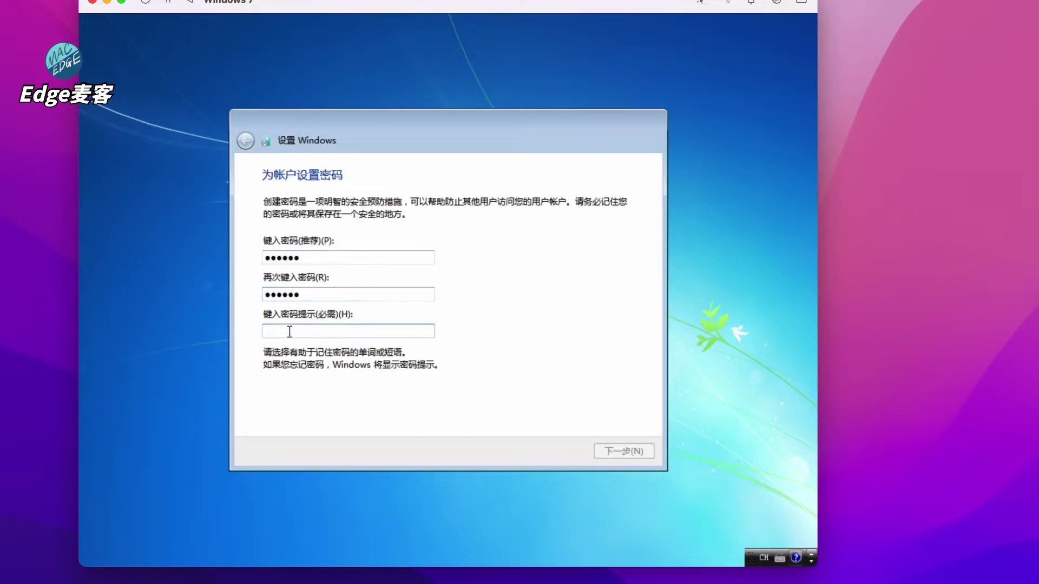
{"action": "type", "text": "da da"}
{"action": "left_click", "coordinate": [614, 449]}
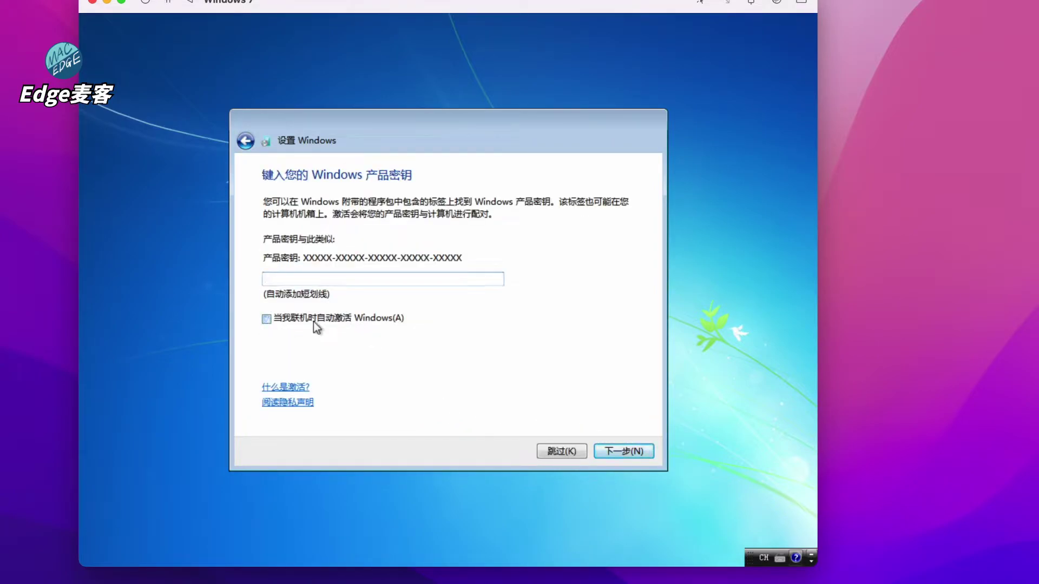
Skip the product key, choose 以后询问我 for updates, keep time settings, and select 家庭网络
{"action": "left_click", "coordinate": [550, 453]}
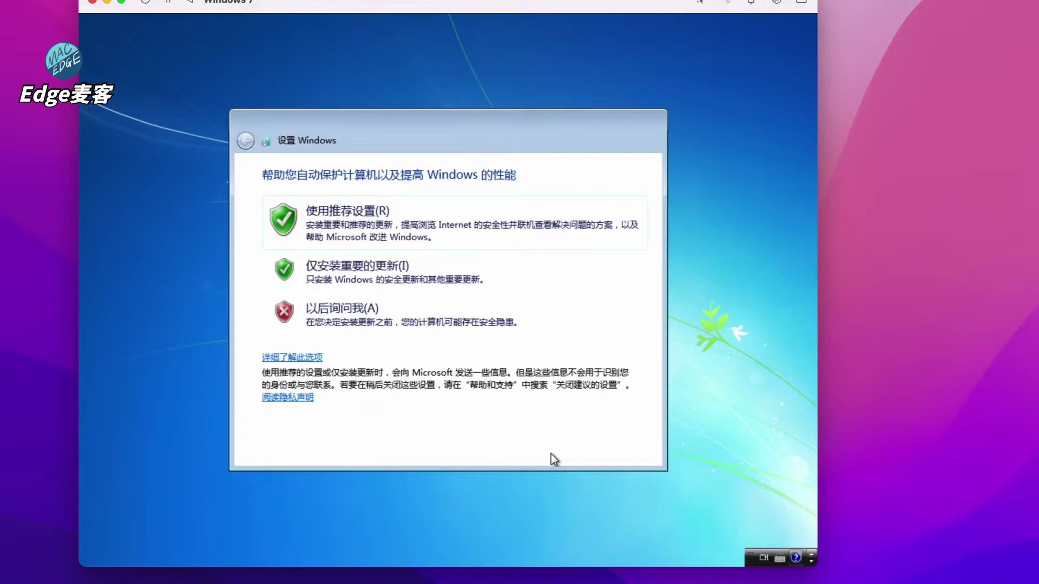
{"action": "left_click", "coordinate": [368, 322]}
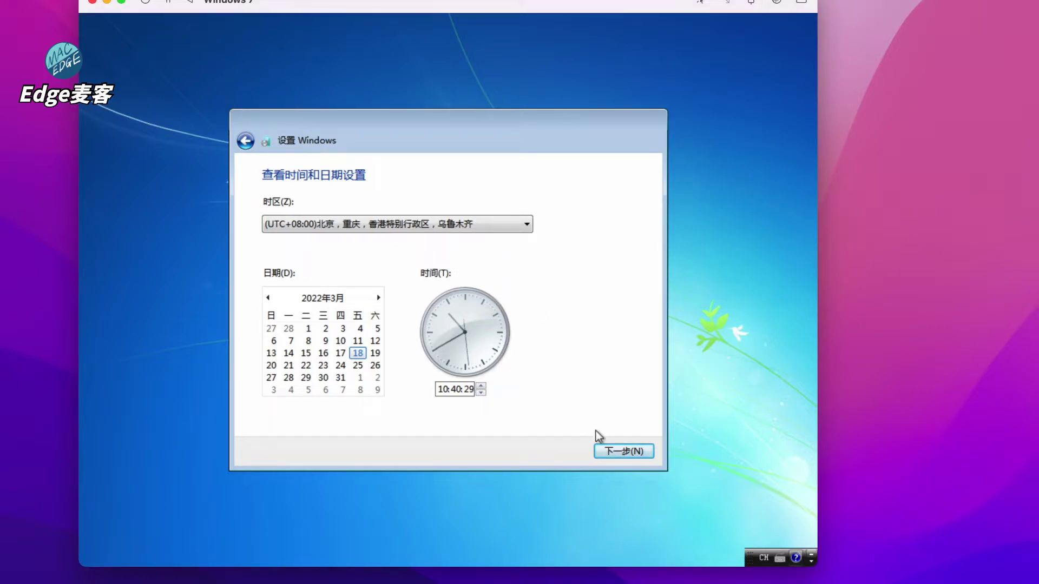
{"action": "left_click", "coordinate": [615, 452]}
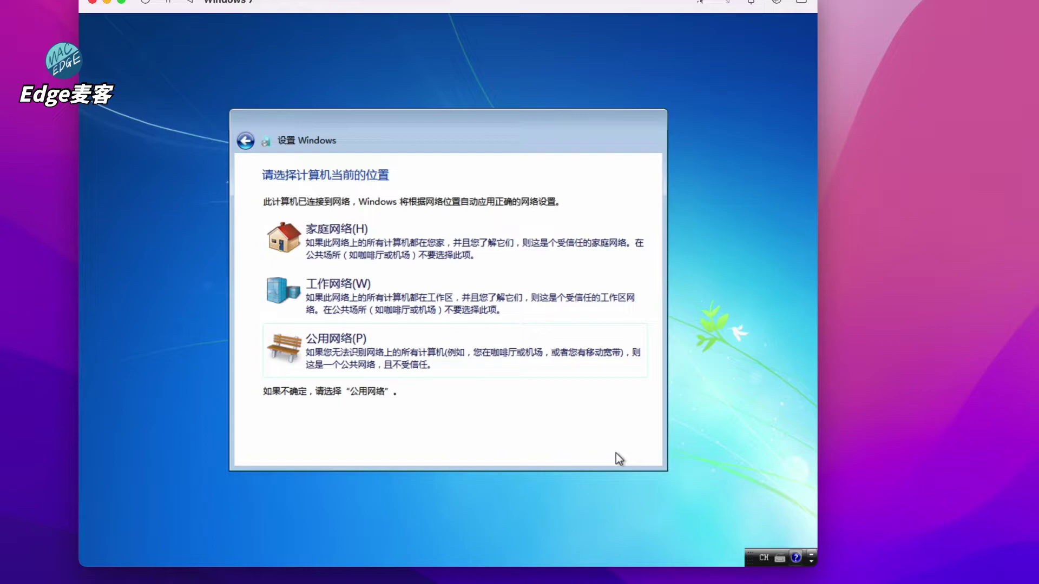
{"action": "left_click", "coordinate": [399, 235]}
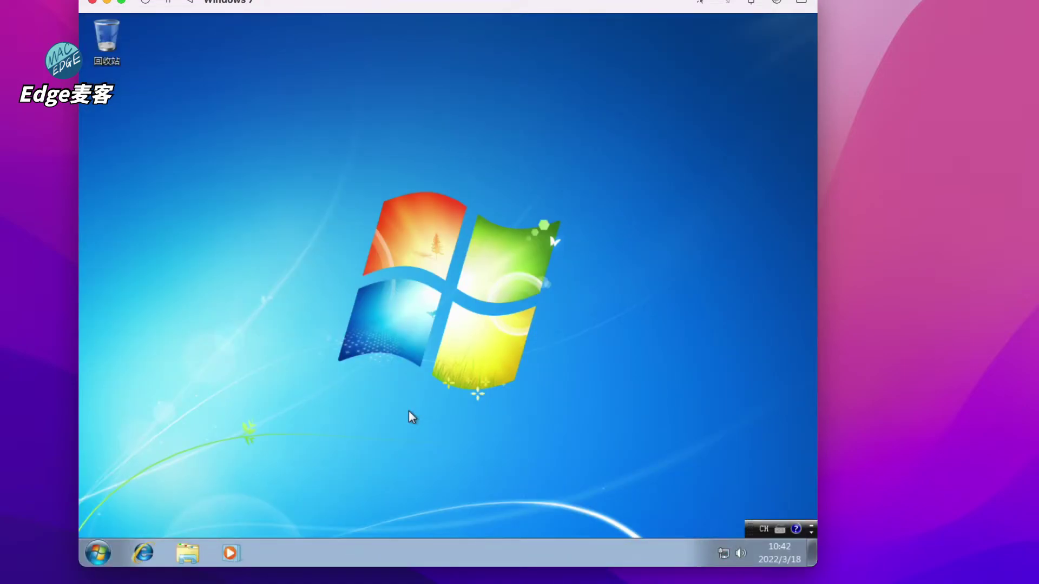
Check the Start menu on the new desktop, then capture and release the mouse with Ctrl+Option
{"action": "left_click", "coordinate": [98, 553]}
{"action": "left_click", "coordinate": [98, 552]}
{"action": "left_click", "coordinate": [450, 161]}
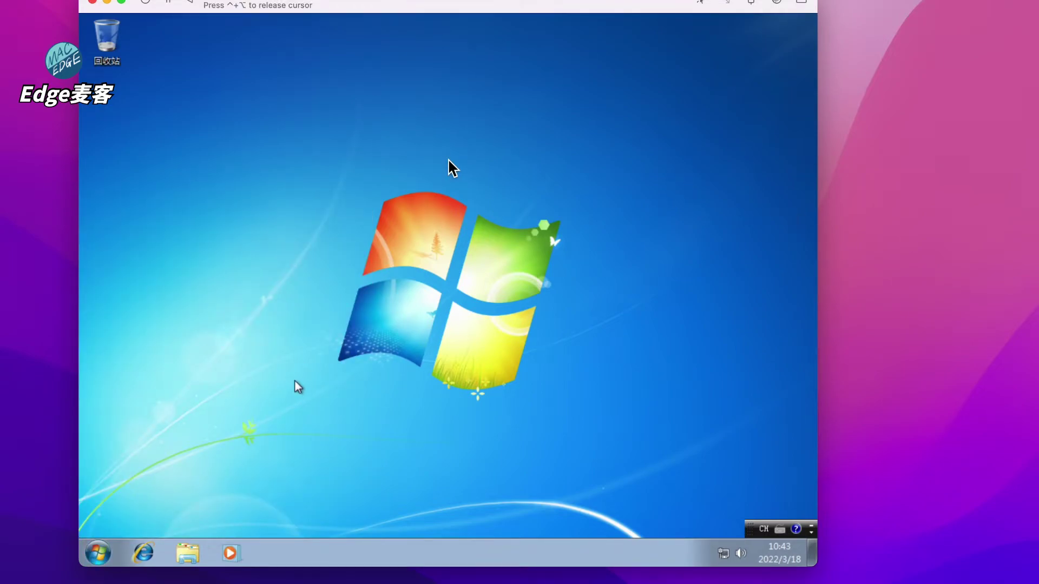
{"action": "key", "text": "ctrl+alt"}
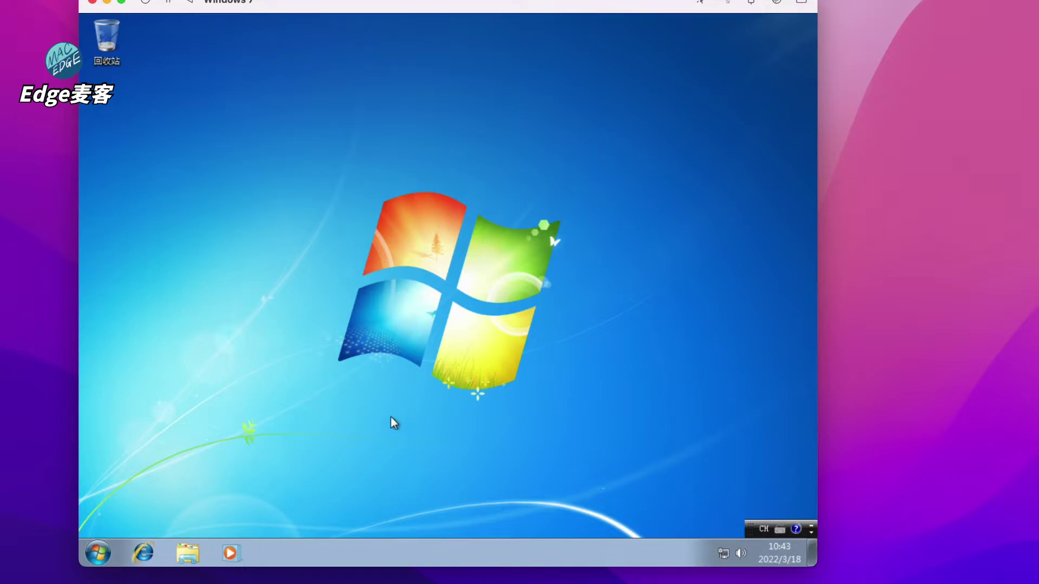
Open 计算机 (Computer) from the Start menu to view drives C: and D:
{"action": "left_click", "coordinate": [98, 552]}
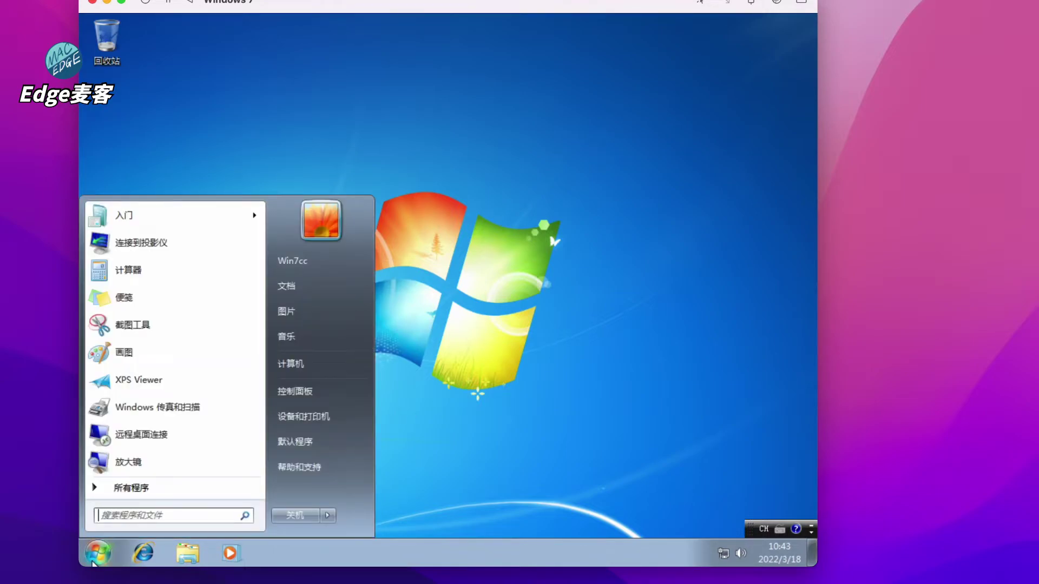
{"action": "left_click", "coordinate": [311, 361]}
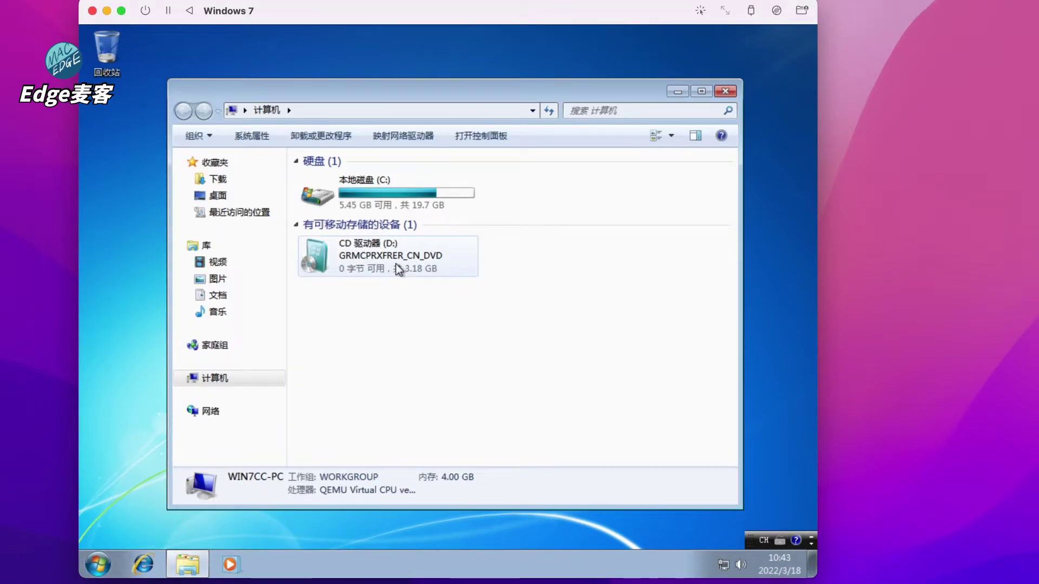
Swap the virtual CD drive's image to spice-guest-tools-0.164.3.iso
{"action": "left_click", "coordinate": [777, 11]}
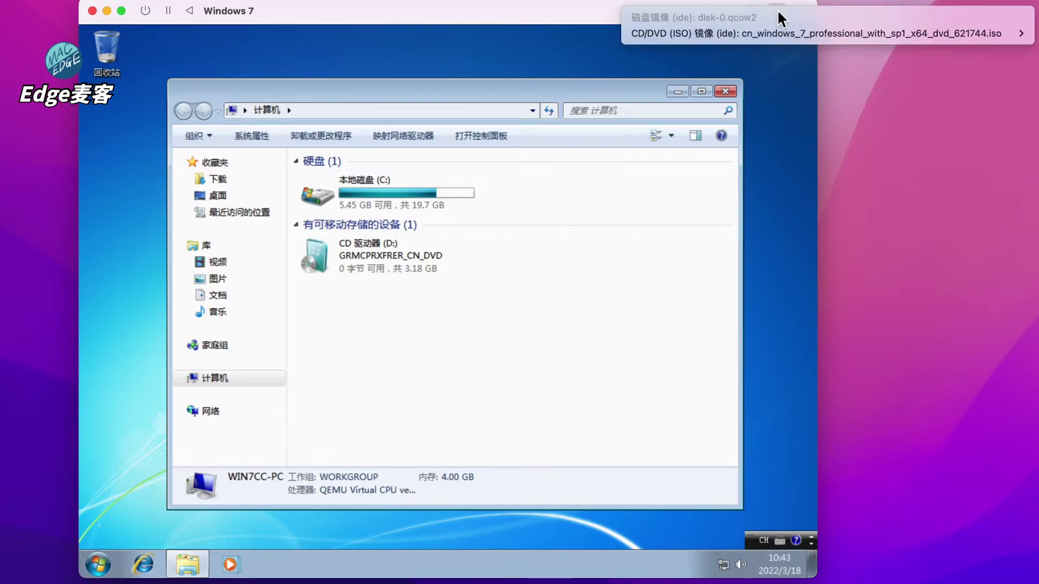
{"action": "mouse_move", "coordinate": [776, 33]}
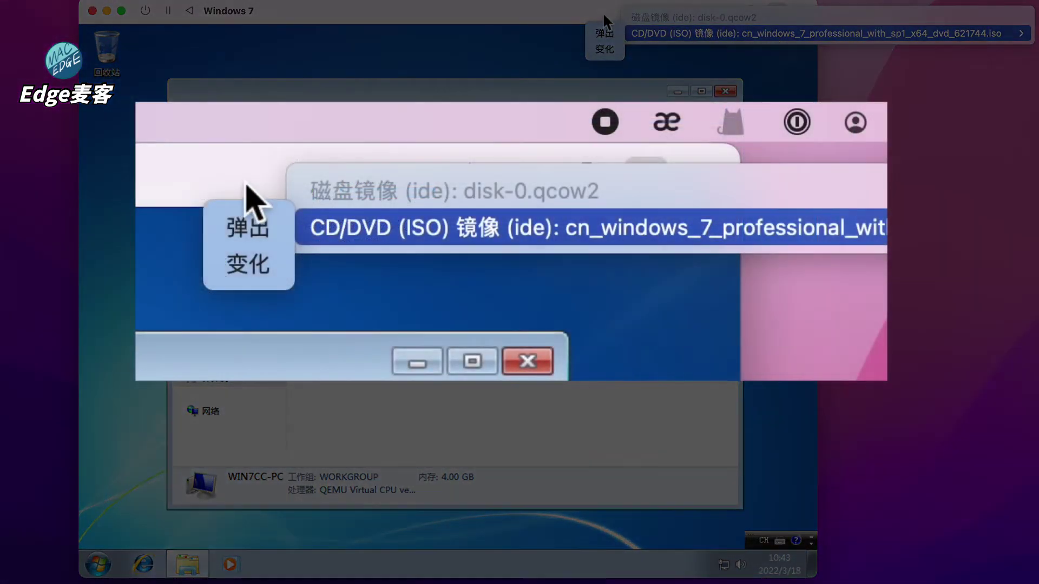
{"action": "left_click", "coordinate": [607, 48]}
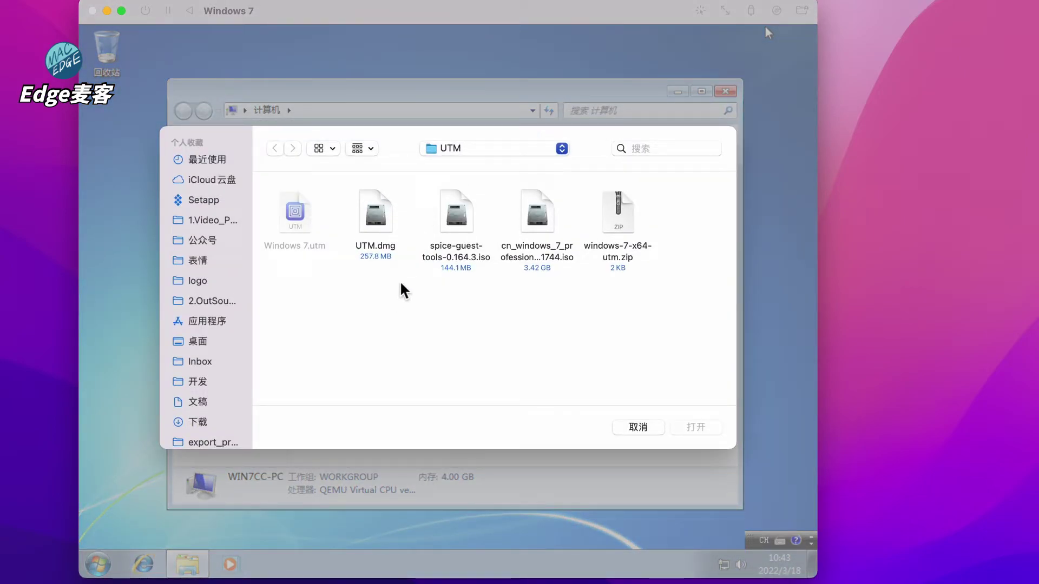
{"action": "left_click", "coordinate": [460, 222]}
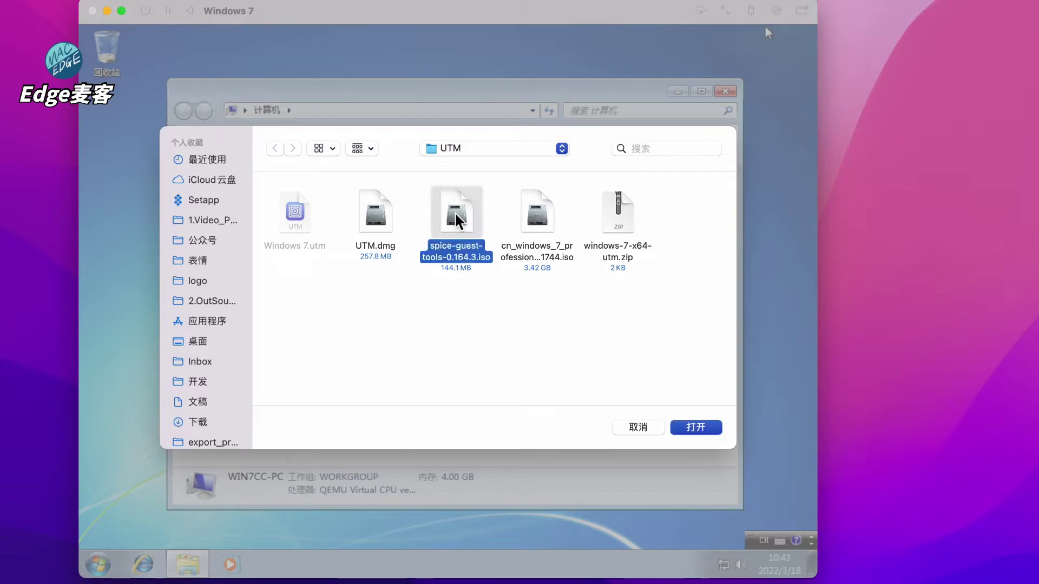
{"action": "left_click", "coordinate": [691, 427]}
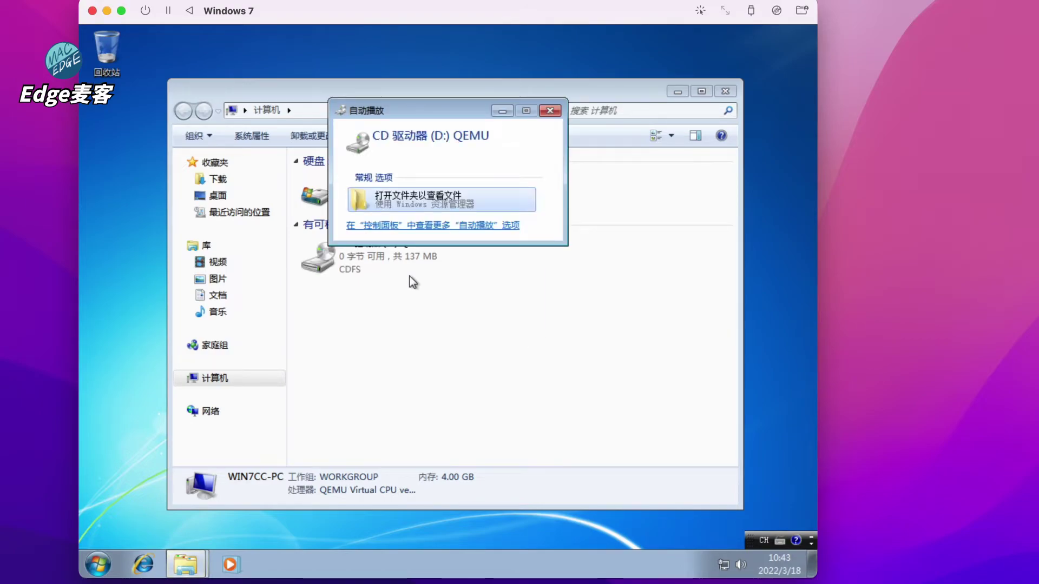
Browse the guest tools CD and run spice-guest-tools-0.164 as administrator
{"action": "left_click", "coordinate": [436, 202]}
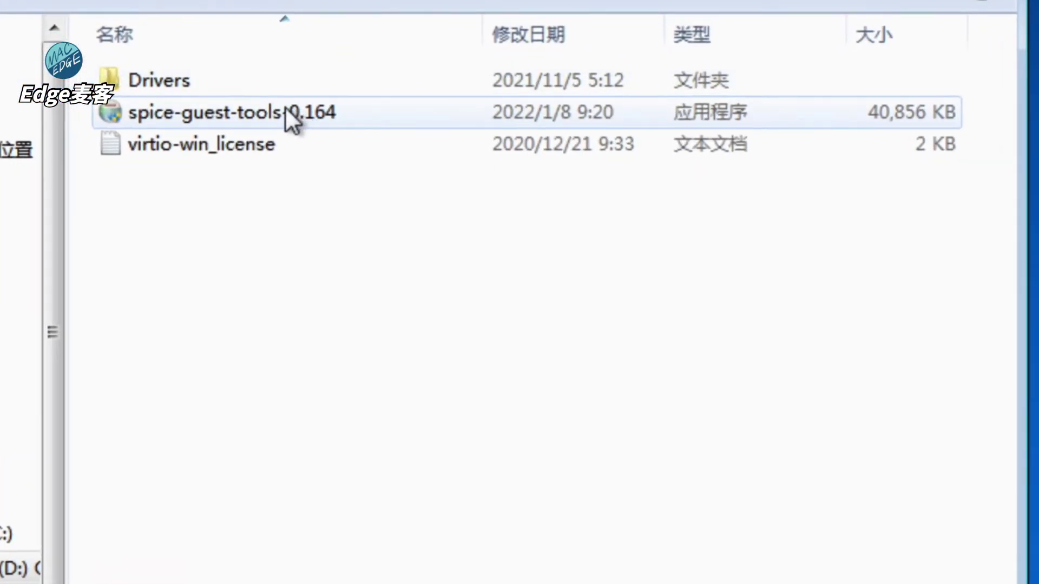
{"action": "left_click", "coordinate": [245, 117]}
{"action": "right_click", "coordinate": [245, 117]}
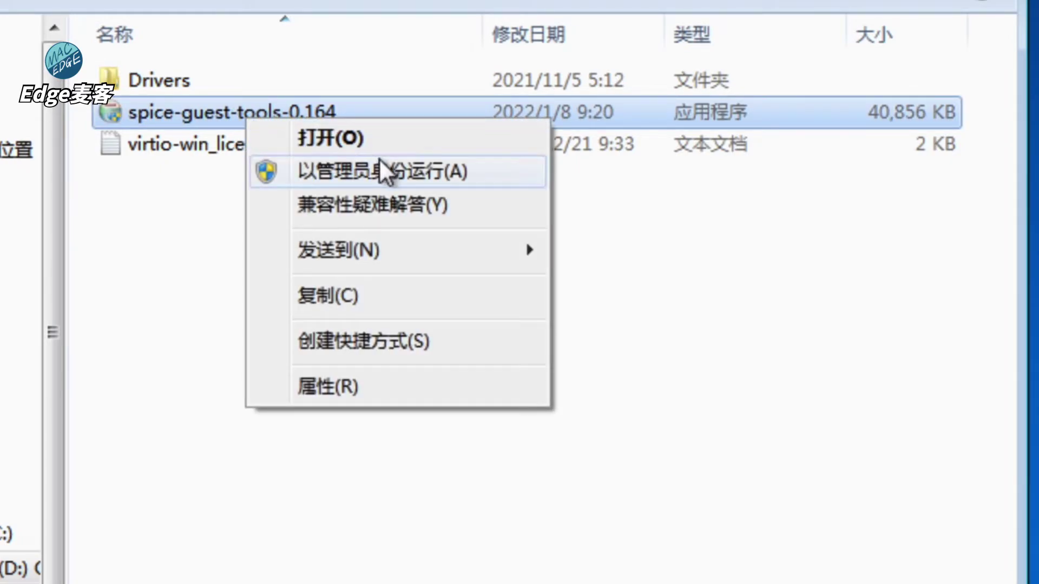
{"action": "left_click", "coordinate": [379, 171]}
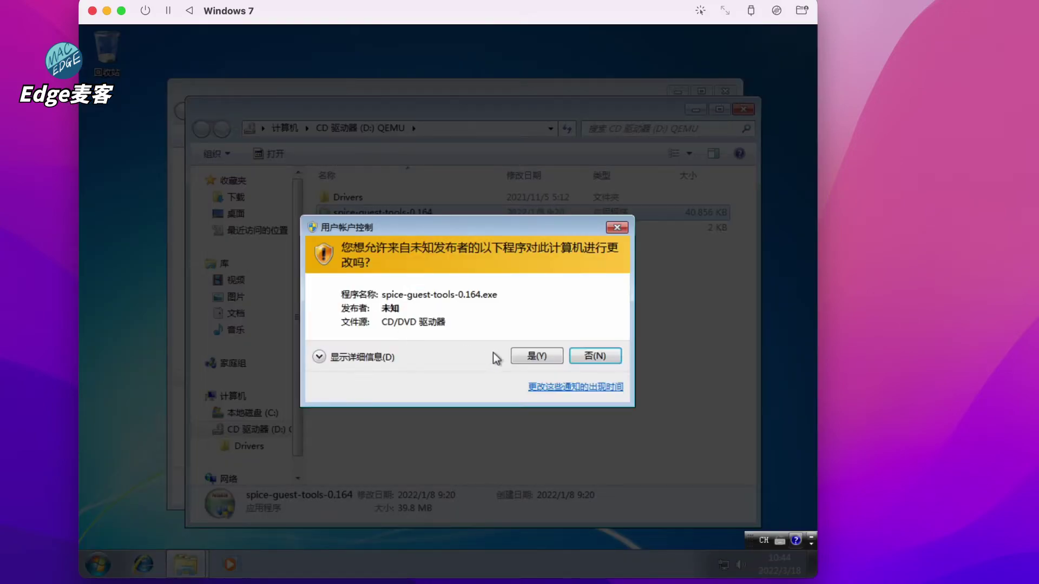
Approve, accept the licence and complete SPICE Guest Tools setup, always installing the driver
{"action": "left_click", "coordinate": [527, 360]}
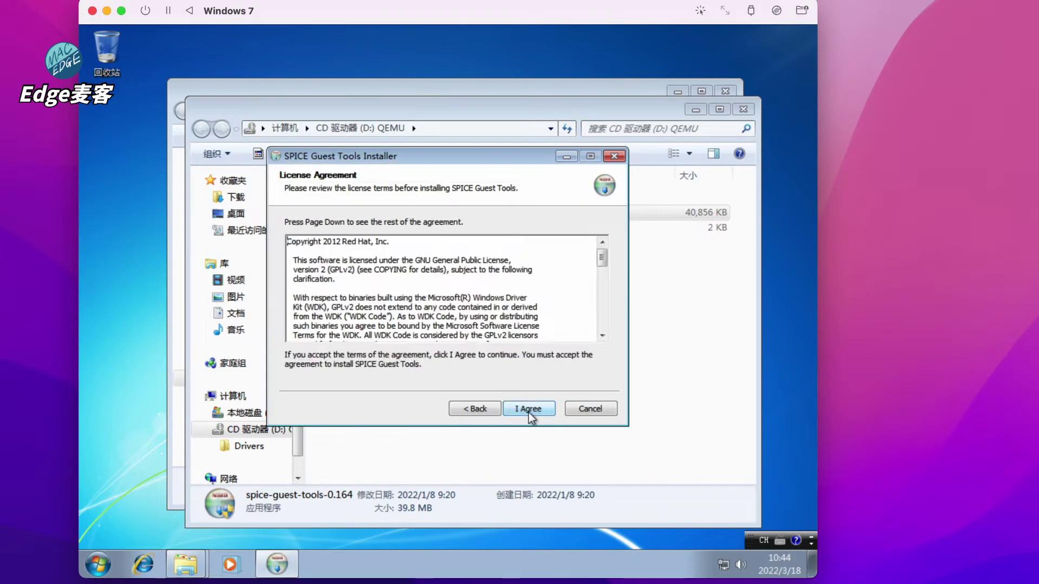
{"action": "left_click", "coordinate": [525, 409]}
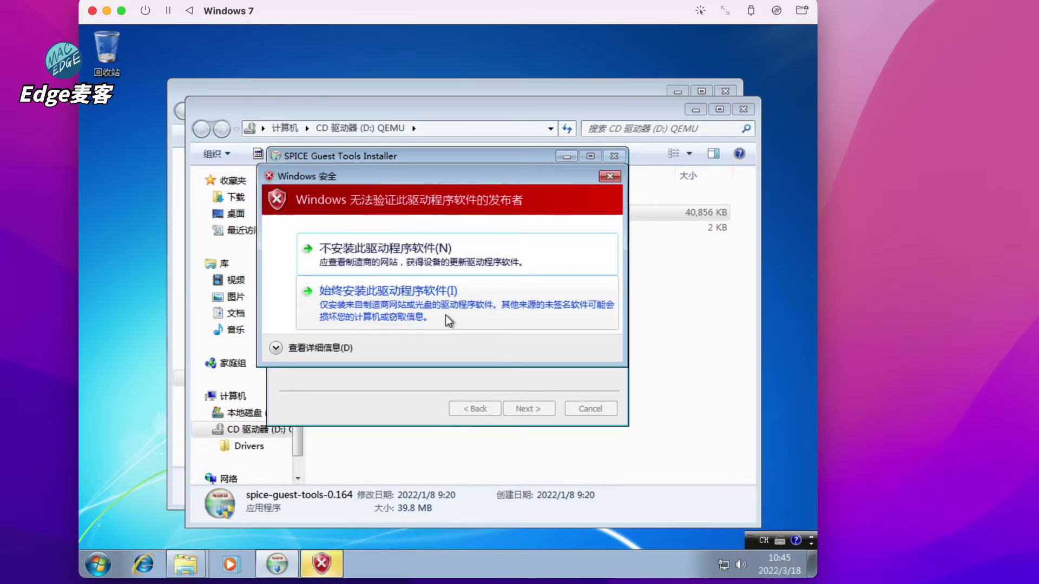
{"action": "left_click", "coordinate": [448, 321]}
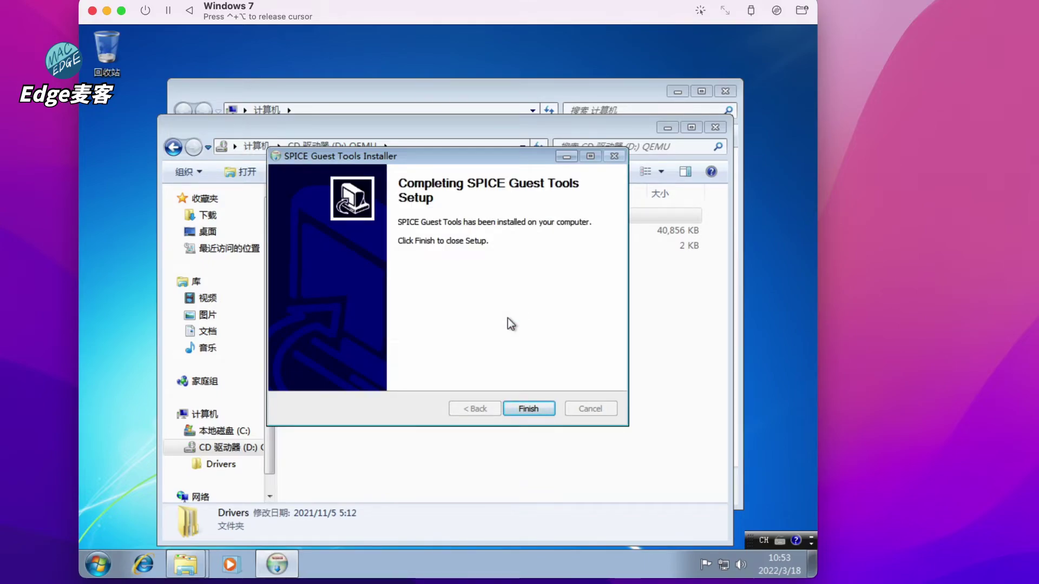
{"action": "left_click", "coordinate": [528, 409]}
Close the Explorer windows and sign back into the restarted guest with the account password
{"action": "left_click", "coordinate": [714, 126]}
{"action": "left_click", "coordinate": [725, 90]}
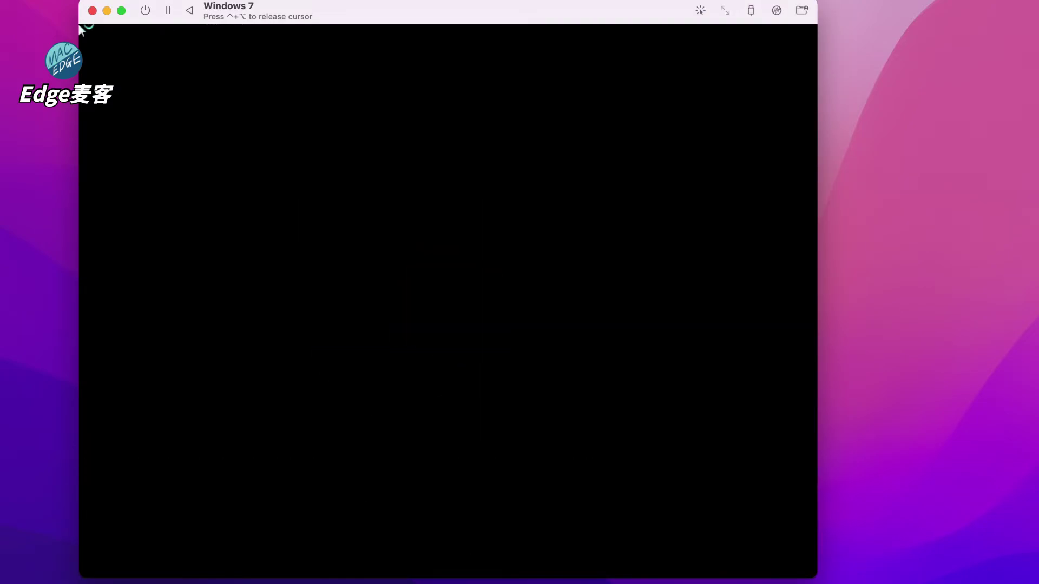
{"action": "type", "text": "••••••"}
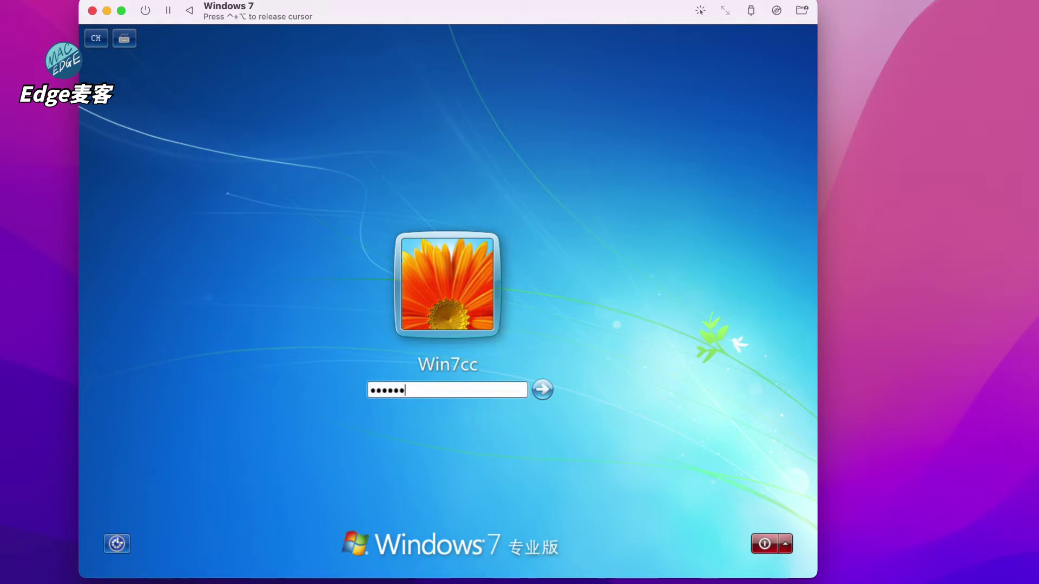
{"action": "key", "text": "Return"}
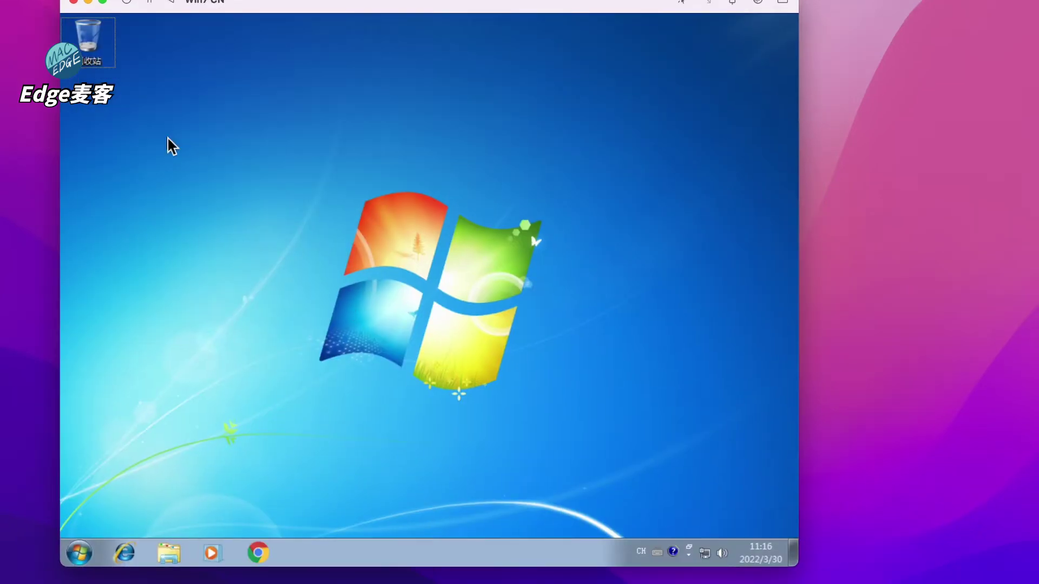
{"action": "right_click", "coordinate": [166, 138]}
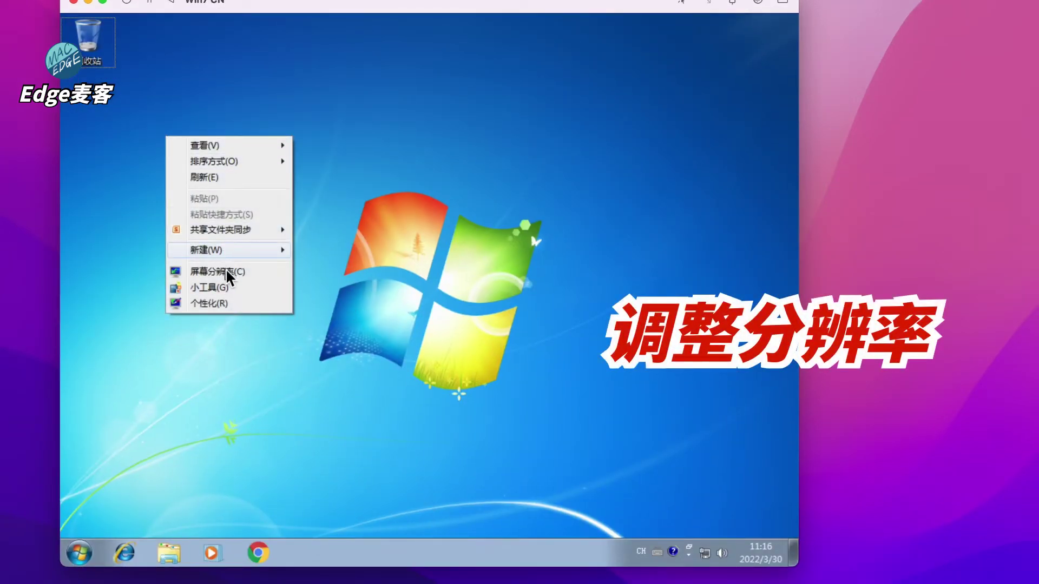
Set the guest display from the desktop's Screen Resolution to 1280 × 800 and keep the change
{"action": "left_click", "coordinate": [226, 271]}
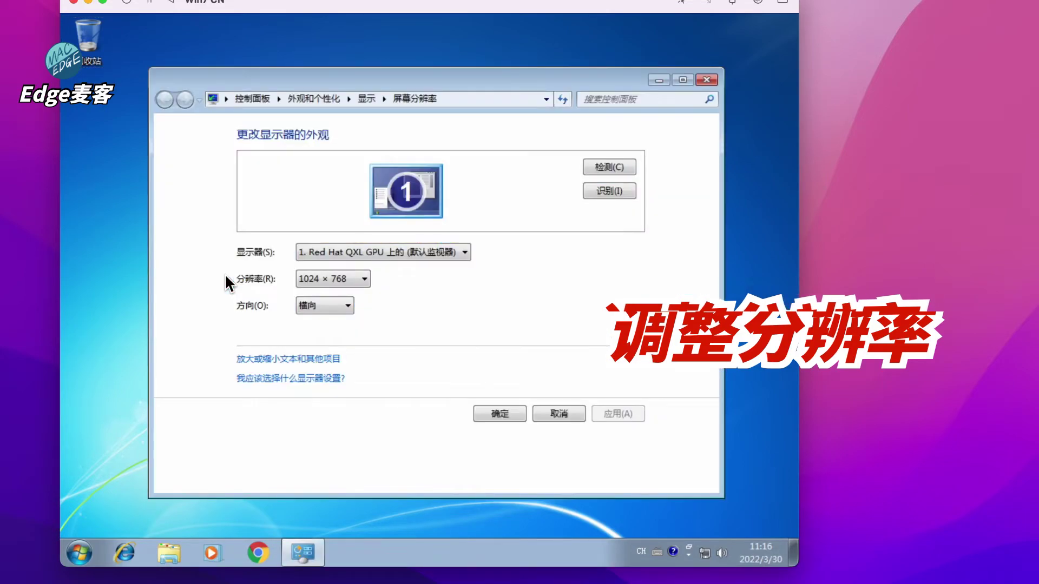
{"action": "left_click", "coordinate": [352, 279]}
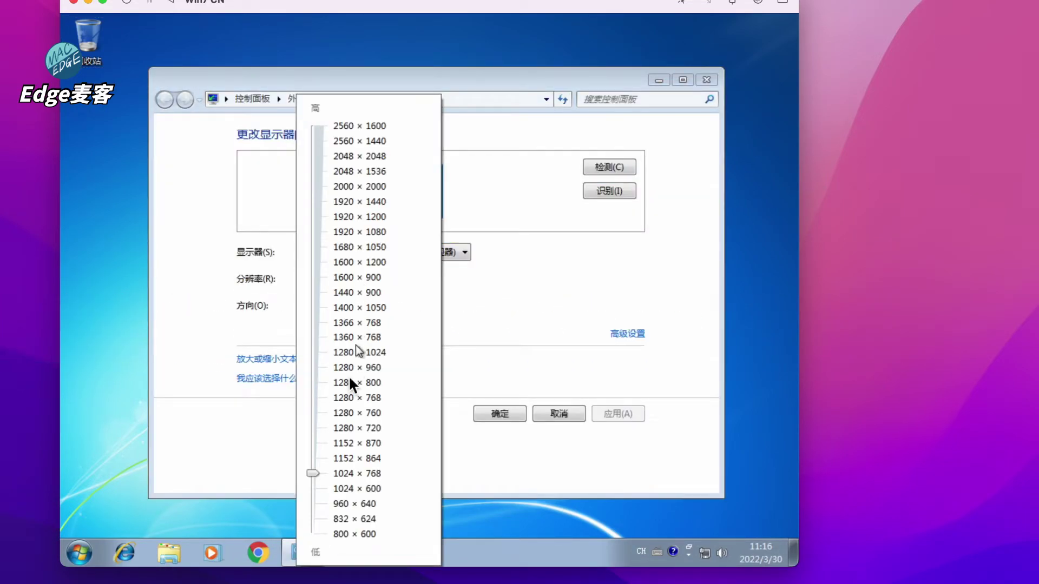
{"action": "left_click_drag", "start_coordinate": [310, 472], "coordinate": [314, 382]}
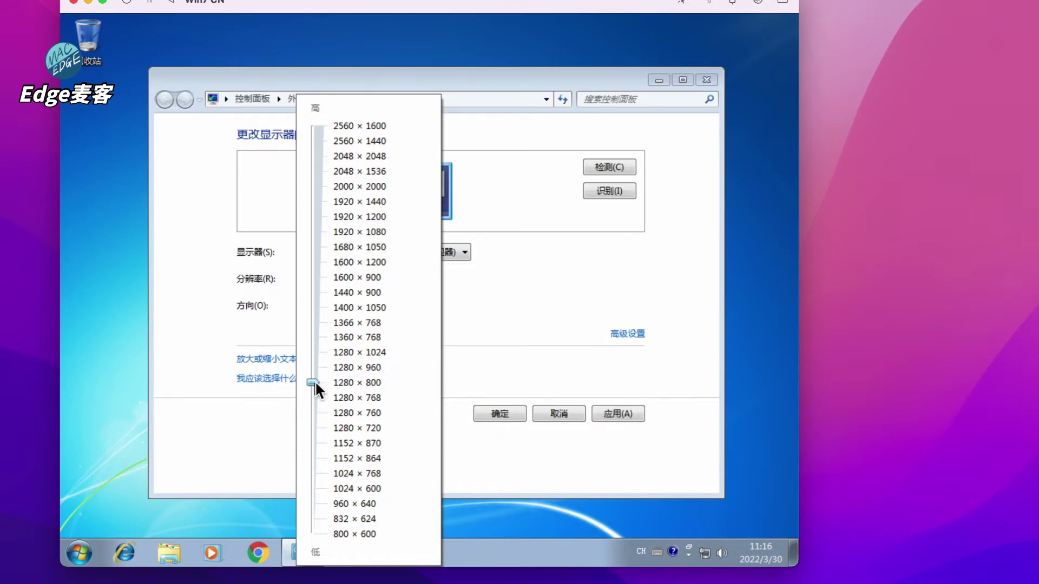
{"action": "left_click", "coordinate": [470, 364]}
{"action": "left_click", "coordinate": [500, 414]}
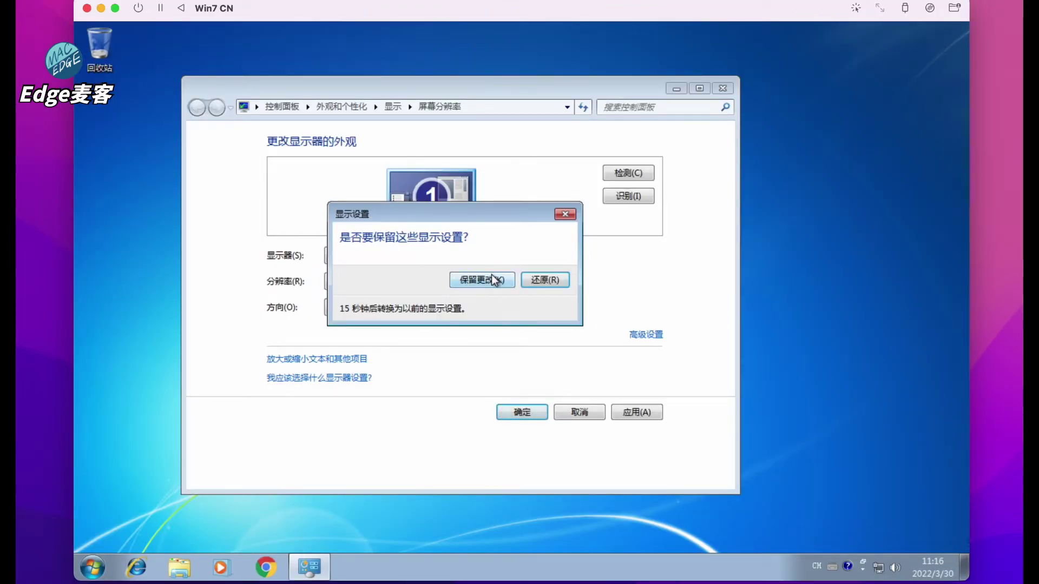
{"action": "left_click", "coordinate": [491, 274]}
{"action": "left_click", "coordinate": [93, 569]}
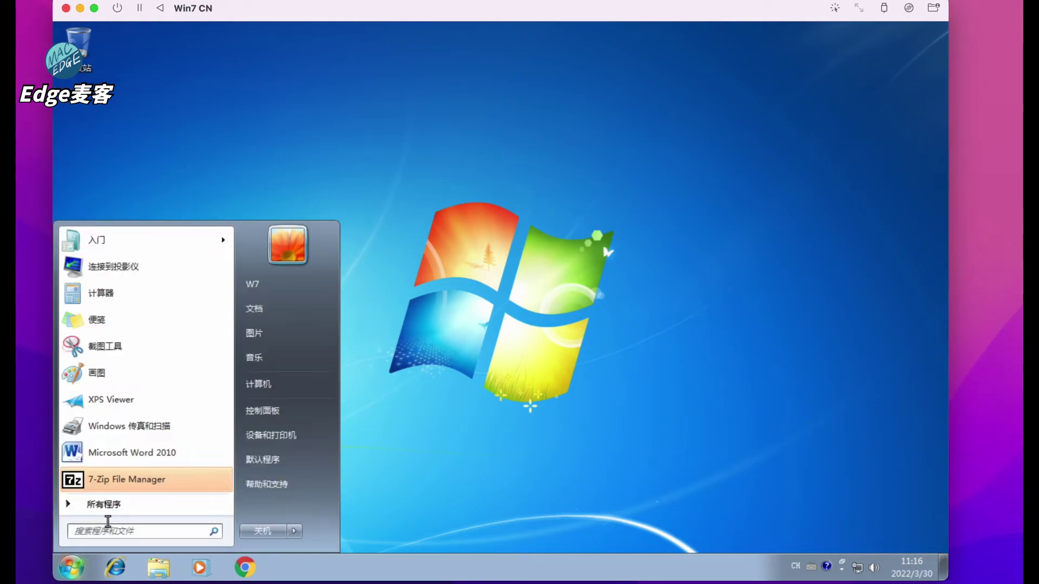
Write '使用 word 的速度还是可以的。好像' in a new Word 2010 document
{"action": "left_click", "coordinate": [178, 460]}
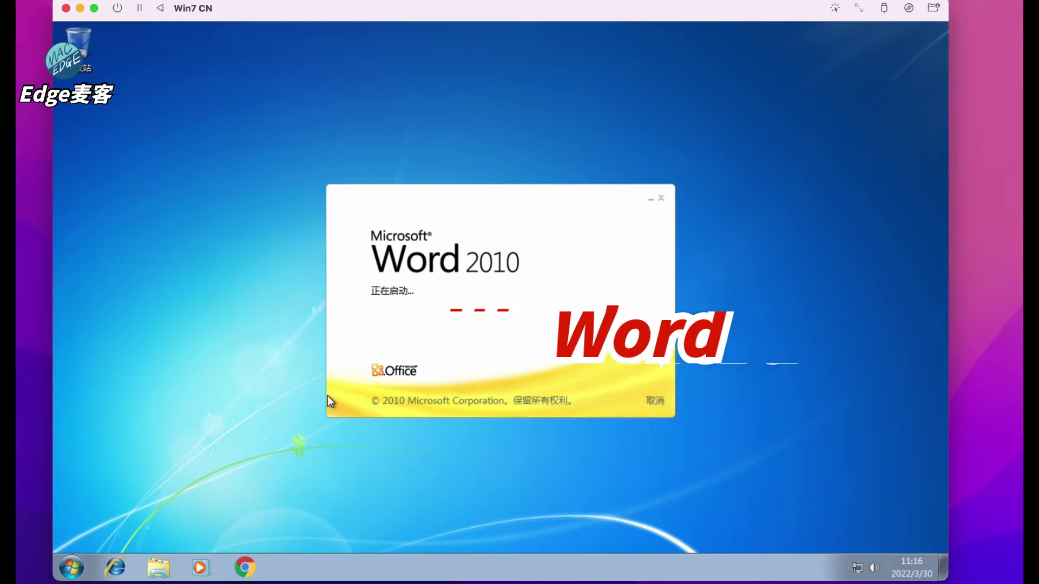
{"action": "type", "text": "使用 word 的"}
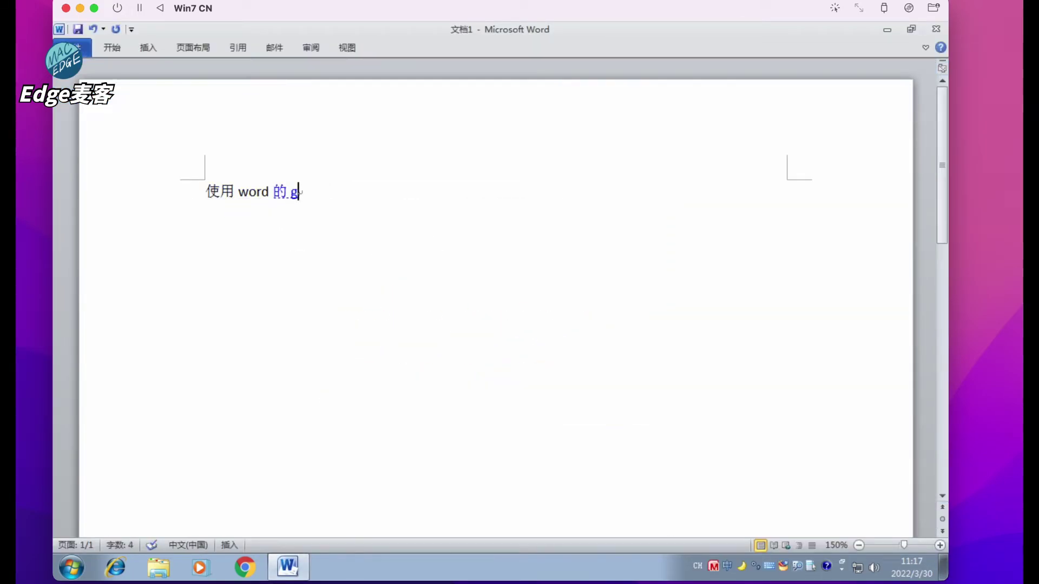
{"action": "type", "text": "速度还是可以的。haox好像pinyin"}
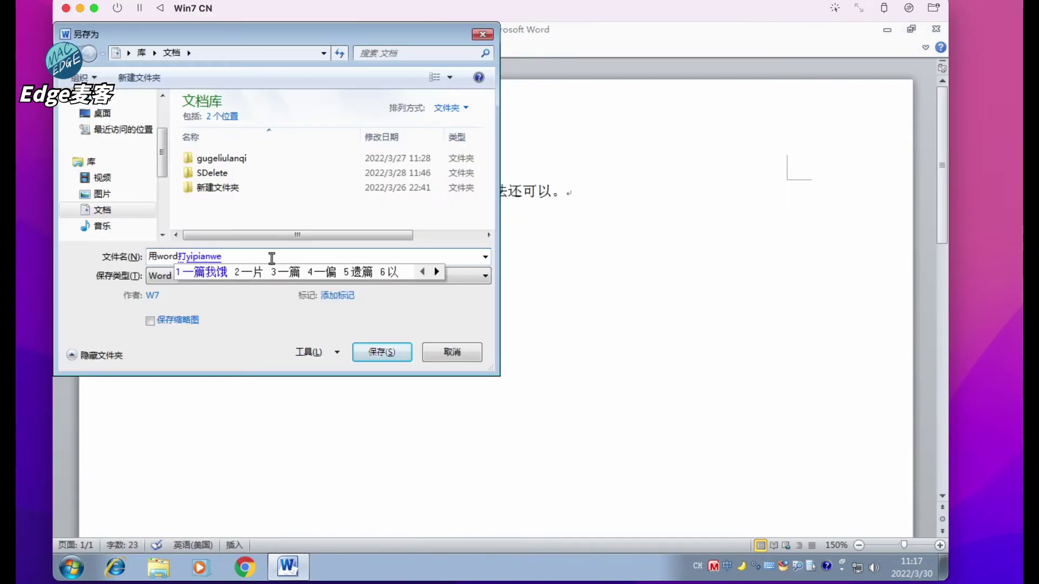
{"action": "key", "text": "space"}
Save the document as 用word打一篇文章 and close Word
{"action": "key", "text": "Return"}
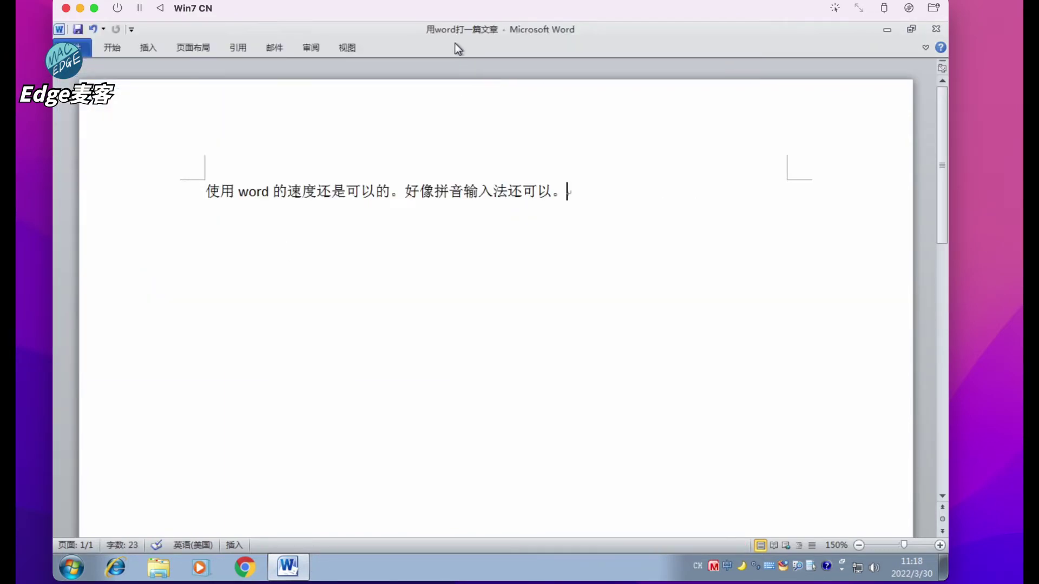
{"action": "left_click", "coordinate": [935, 29]}
{"action": "left_click", "coordinate": [71, 566]}
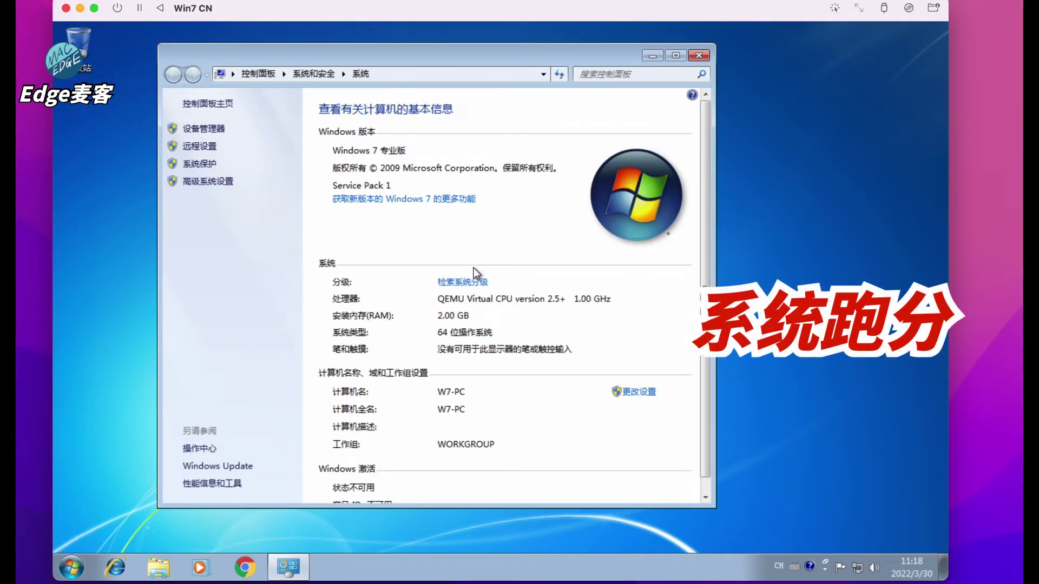
View the Windows Experience Index ratings (base score 1.0) and nudge the Control Panel window down
{"action": "left_click", "coordinate": [490, 284]}
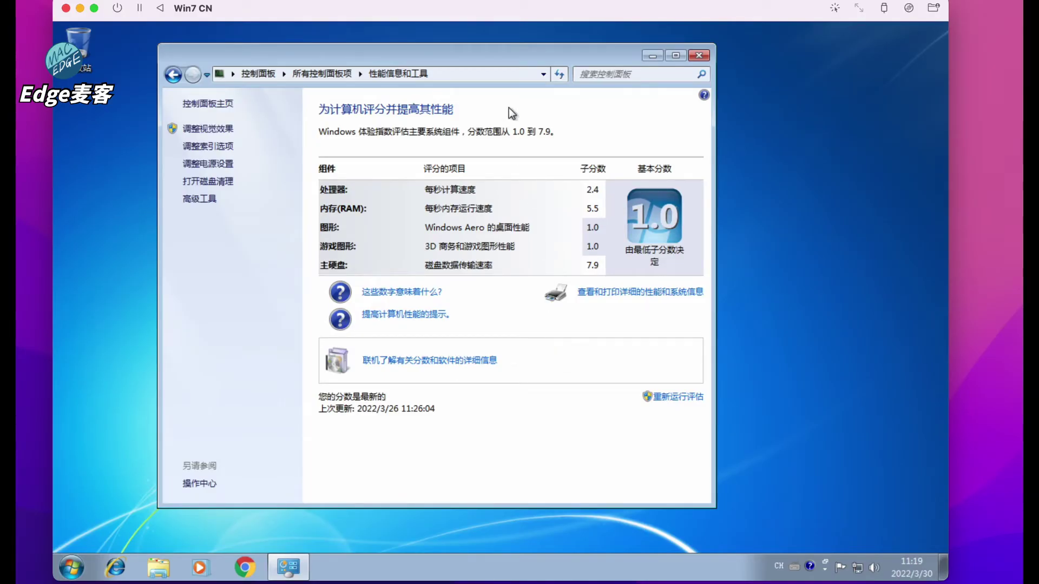
{"action": "left_click_drag", "start_coordinate": [502, 52], "coordinate": [501, 69]}
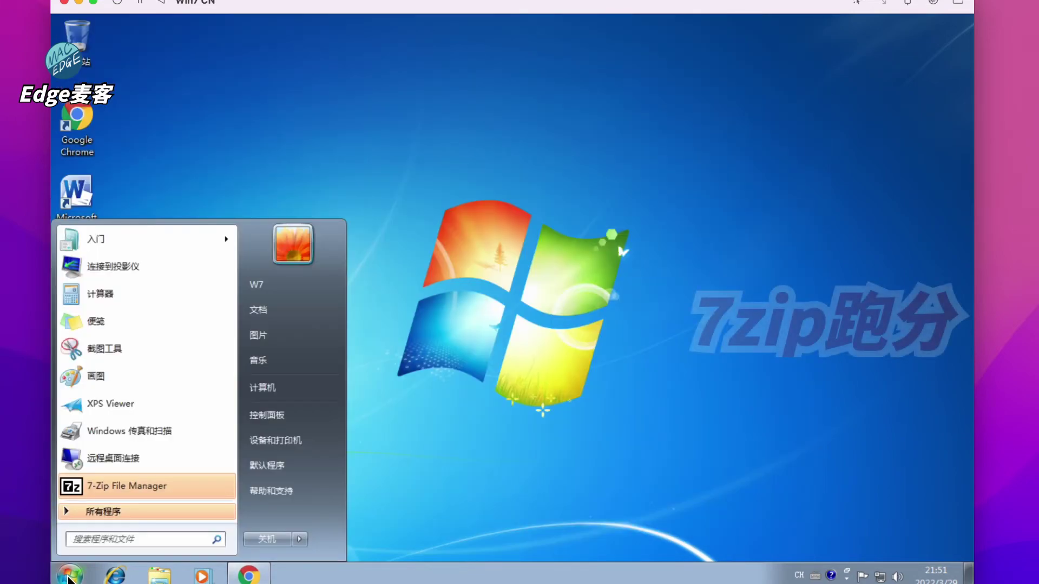
Run 7-Zip's Tools > Benchmark to a 2.932 GIPS total rating, then close 7-Zip
{"action": "left_click", "coordinate": [137, 487]}
{"action": "left_click", "coordinate": [349, 168]}
{"action": "left_click", "coordinate": [362, 201]}
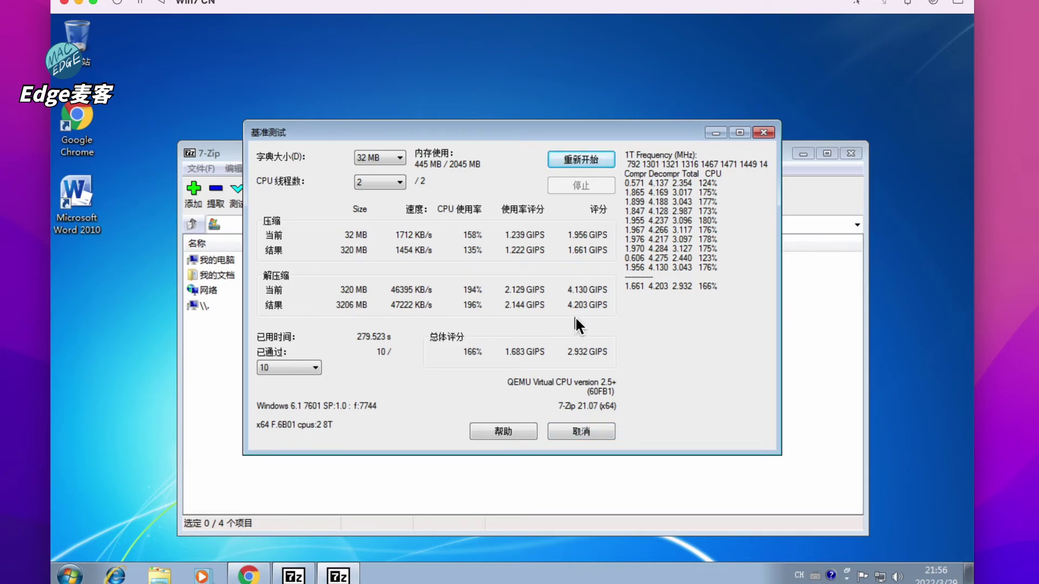
{"action": "left_click", "coordinate": [768, 134]}
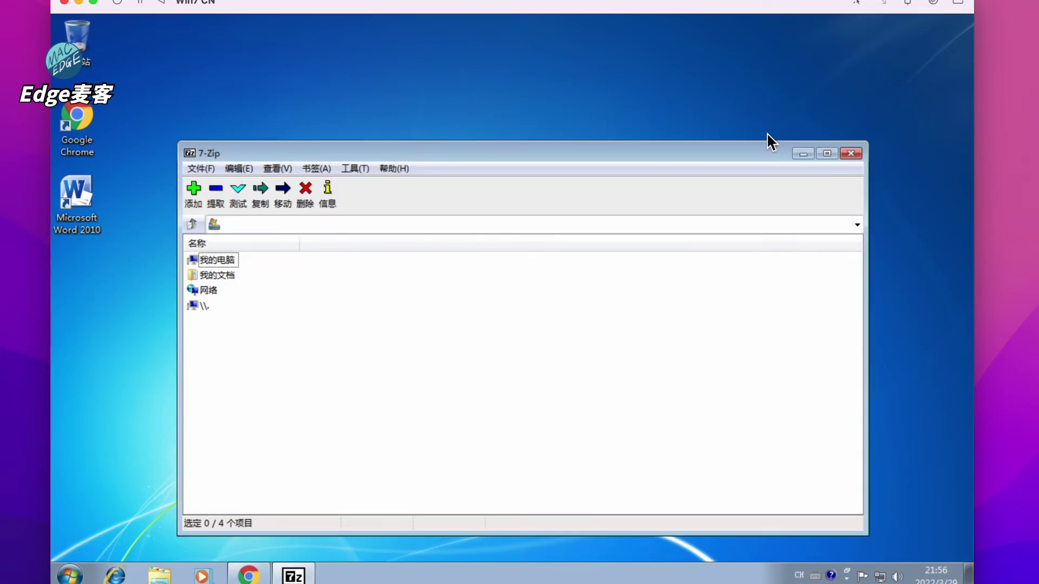
{"action": "left_click", "coordinate": [852, 154]}
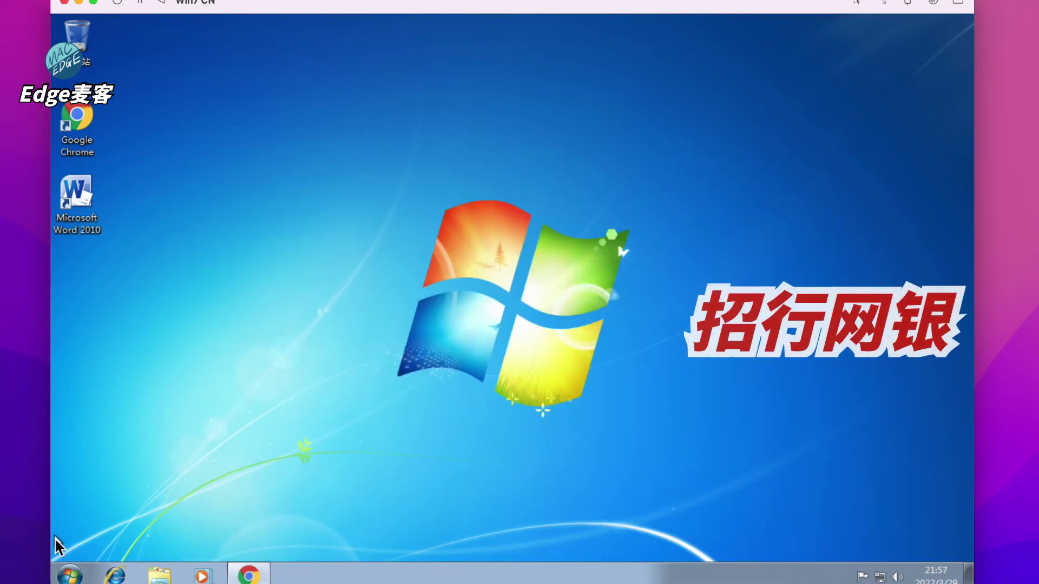
Launch the China Merchants Bank client from All Programs
{"action": "left_click", "coordinate": [70, 575]}
{"action": "left_click", "coordinate": [125, 513]}
{"action": "left_click", "coordinate": [142, 274]}
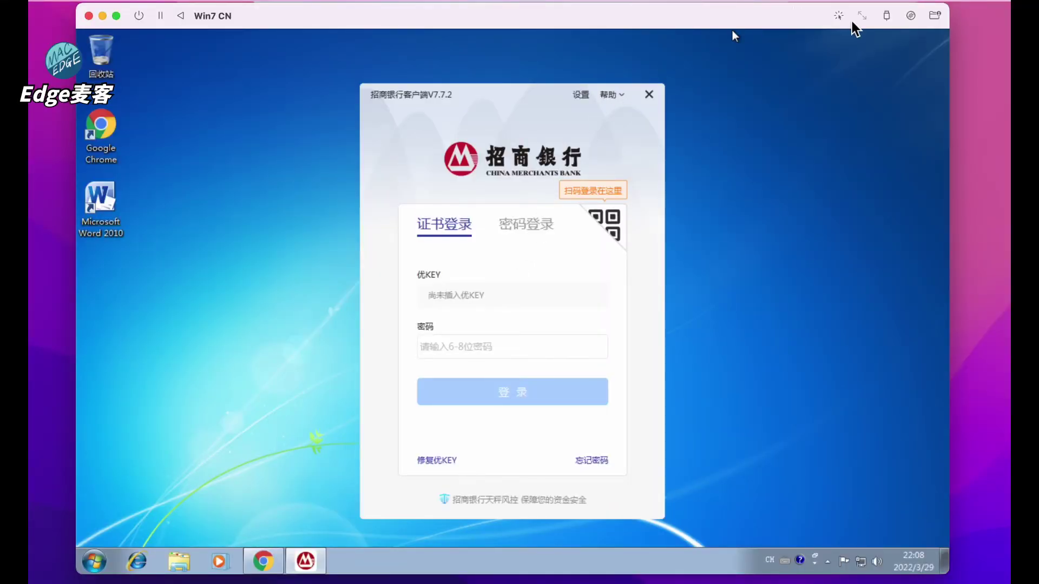
Connect the USB Token (0:1) to the guest and sign in with the login password
{"action": "left_click", "coordinate": [885, 17]}
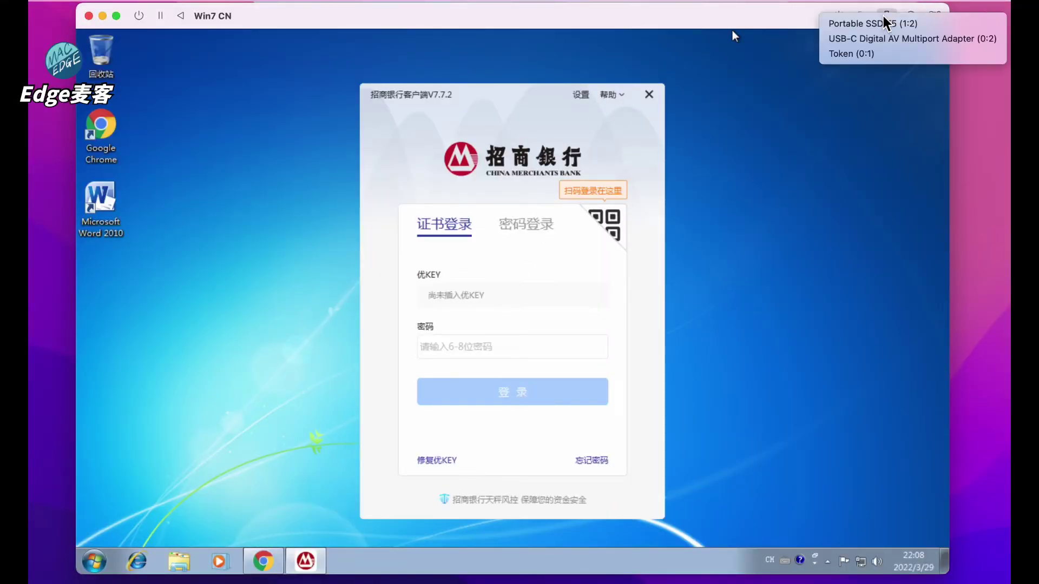
{"action": "left_click", "coordinate": [854, 53]}
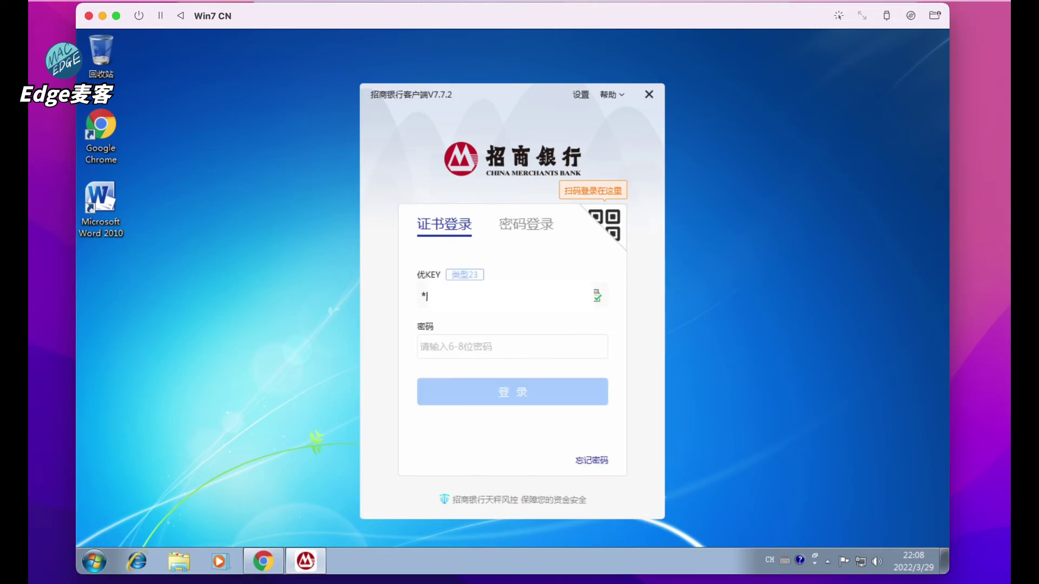
{"action": "left_click", "coordinate": [457, 348]}
{"action": "left_click", "coordinate": [491, 388]}
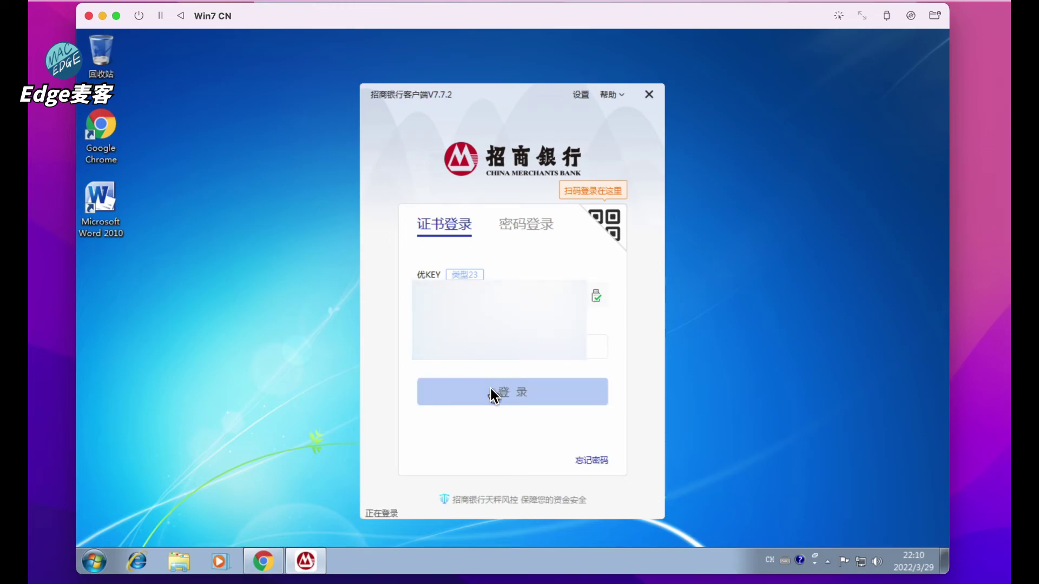